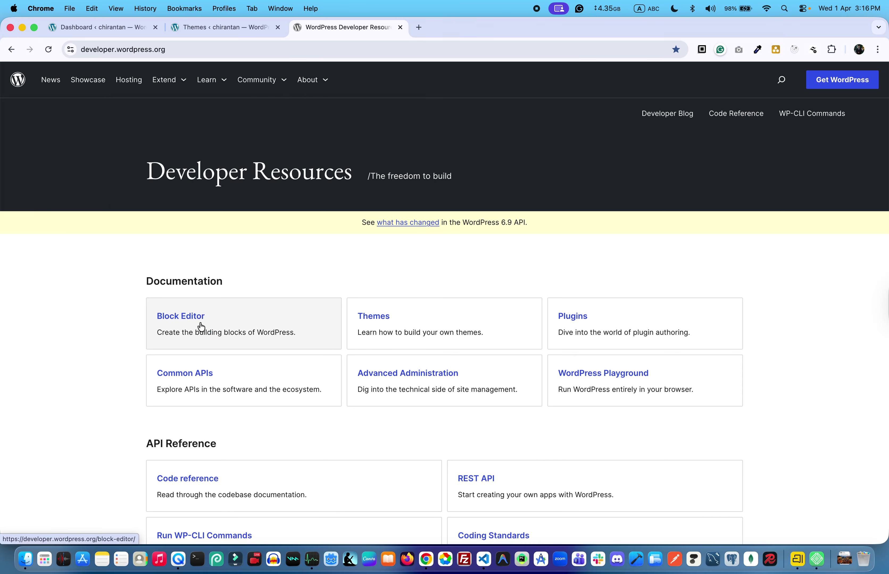
# Open the Themes documentation and go through its Core Concepts chapter to the Getting Started chapter.
pyautogui.click(396, 331)
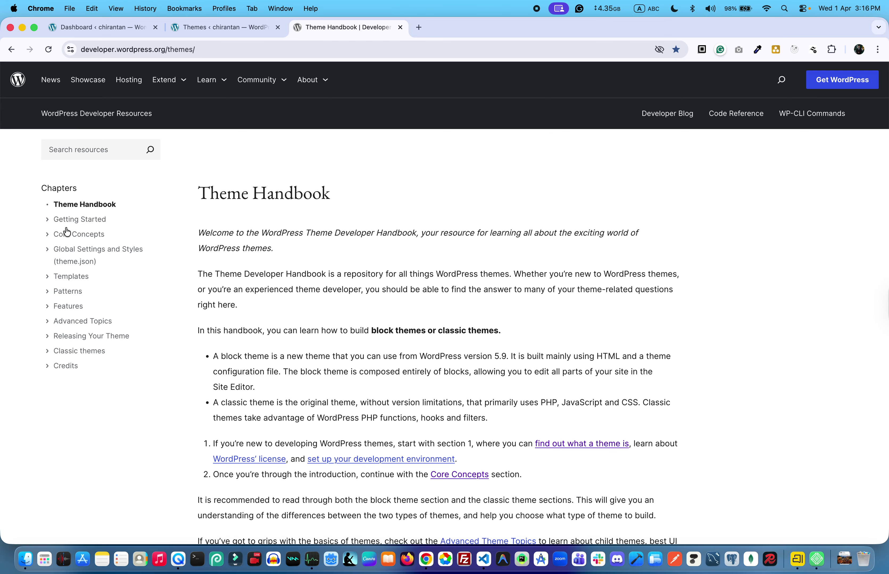
pyautogui.click(81, 234)
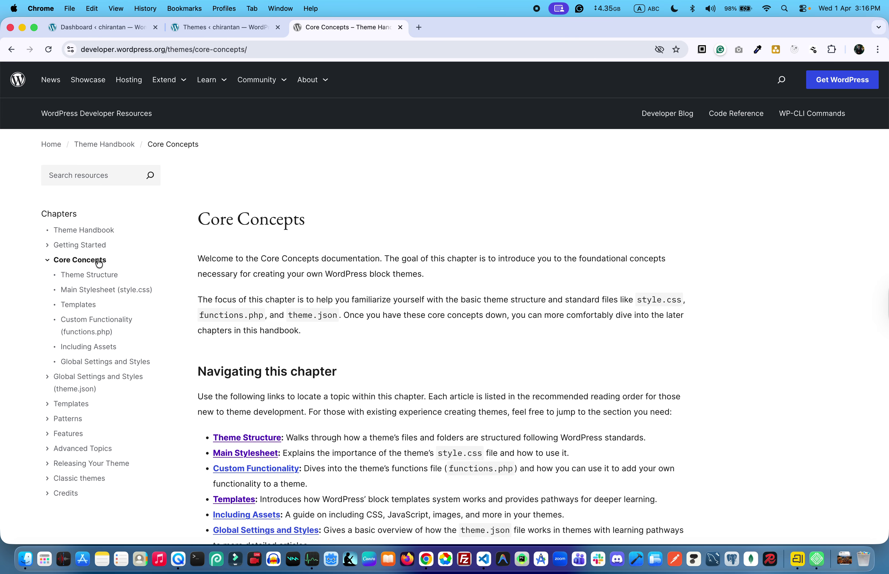
pyautogui.click(85, 247)
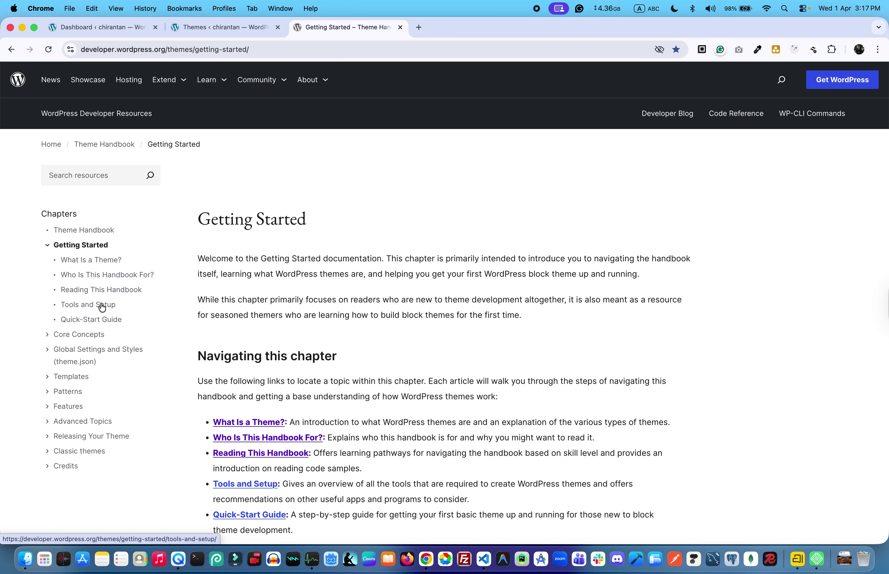
# Open the Reading This Handbook article and review its requirements, next steps and code example sections.
pyautogui.click(99, 293)
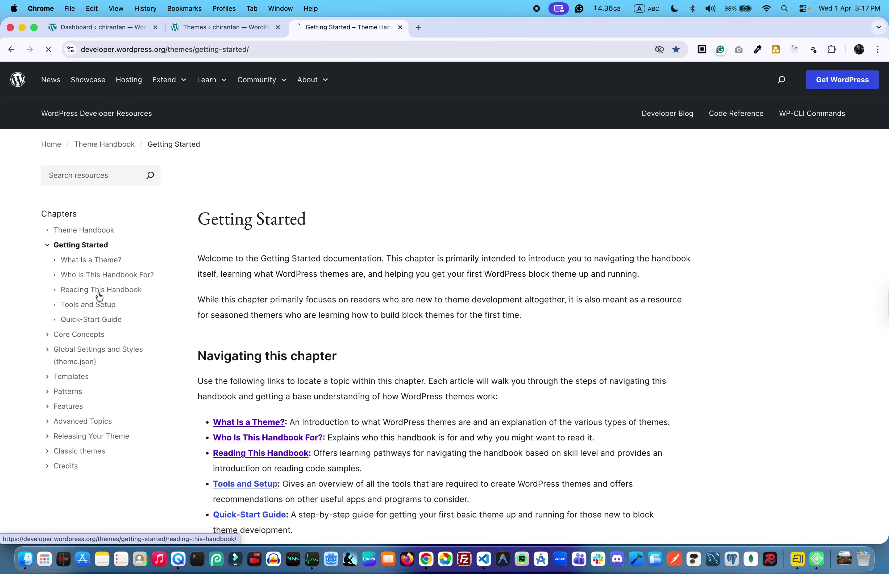
pyautogui.scroll(-10, 351, 399)
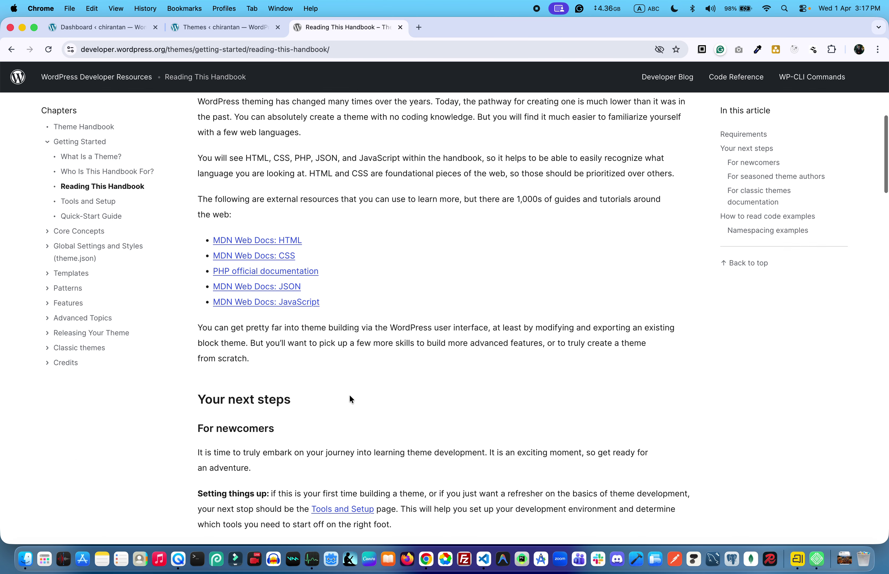
pyautogui.scroll(-3, 350, 396)
pyautogui.scroll(-15, 350, 396)
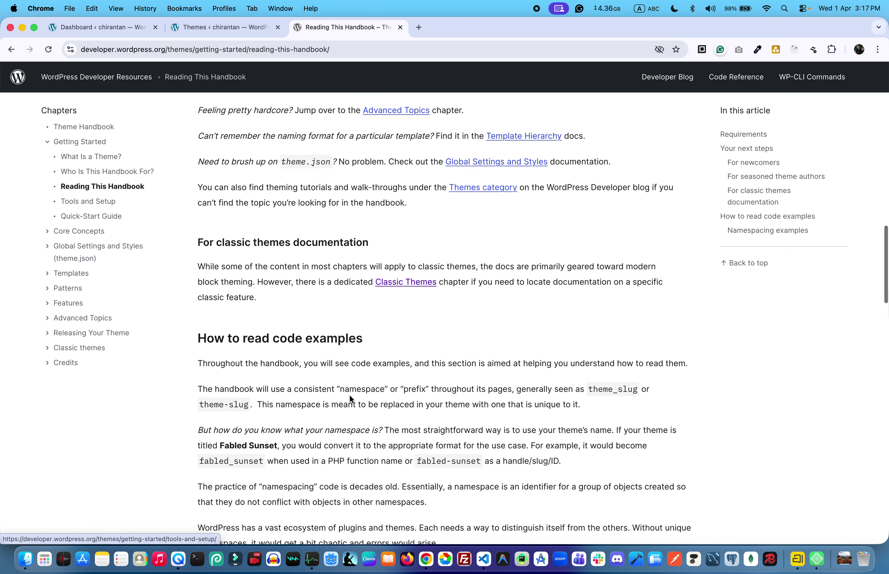
pyautogui.scroll(-20, 349, 397)
pyautogui.scroll(-12, 349, 395)
pyautogui.scroll(20, 350, 397)
pyautogui.scroll(20, 350, 399)
pyautogui.scroll(10, 349, 396)
pyautogui.scroll(-20, 349, 396)
pyautogui.scroll(-20, 349, 396)
pyautogui.scroll(-1, 349, 395)
# Open the Tools and Setup article and review its development environments, code editors, test data, plugins and theme review guidelines.
pyautogui.click(629, 443)
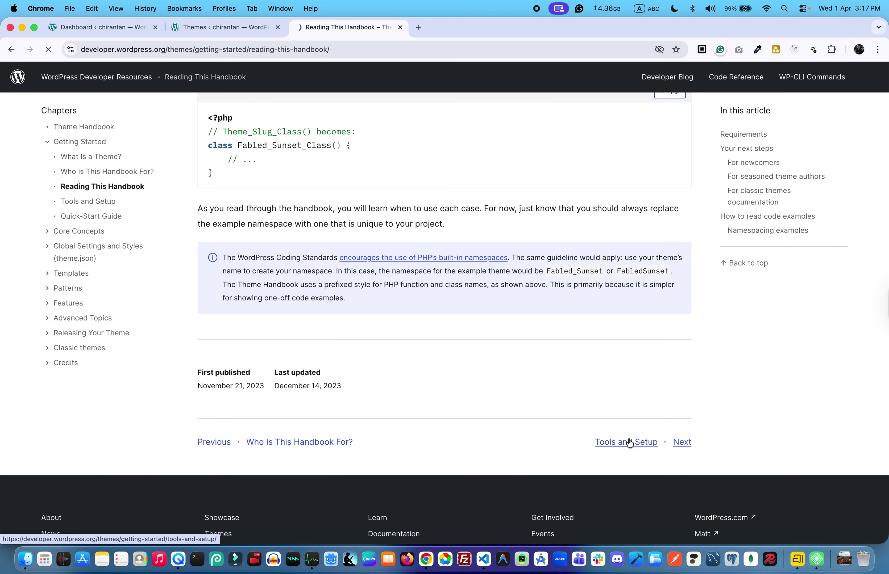
pyautogui.scroll(-10, 414, 407)
pyautogui.scroll(-5, 414, 407)
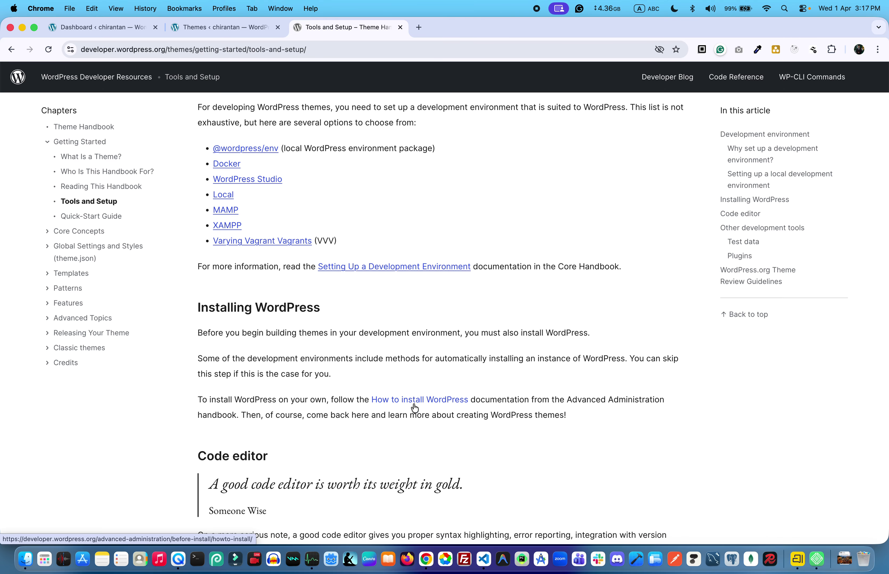
pyautogui.scroll(-10, 414, 408)
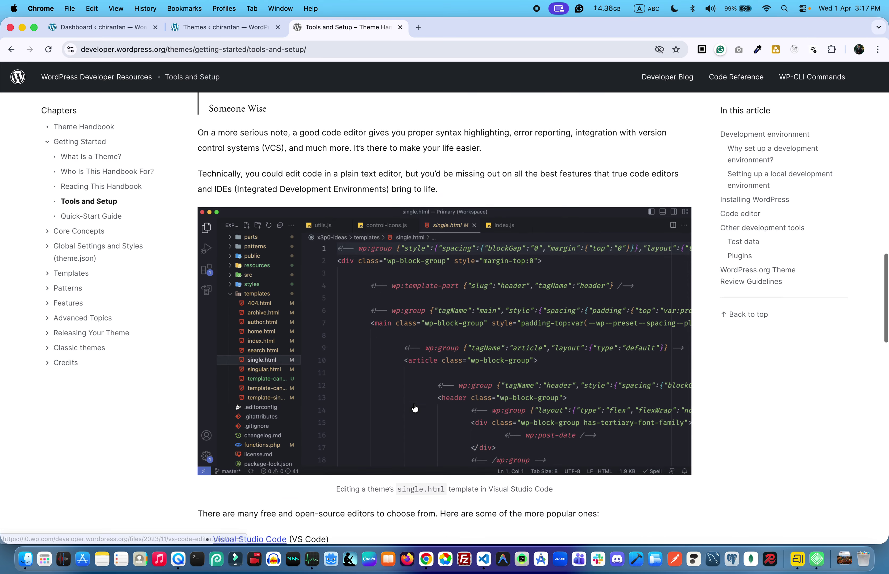
pyautogui.scroll(-14, 415, 408)
pyautogui.scroll(-8, 414, 403)
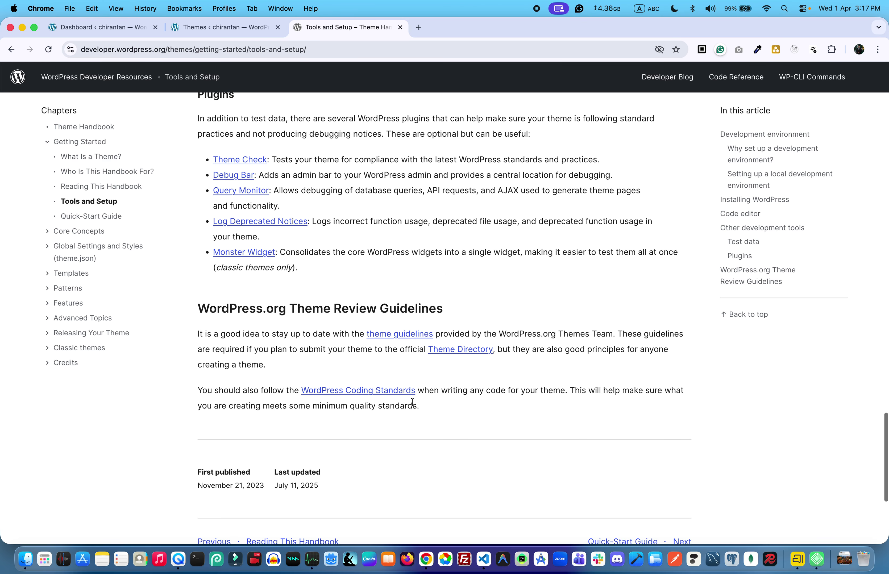
pyautogui.scroll(-1, 412, 403)
pyautogui.scroll(9, 412, 403)
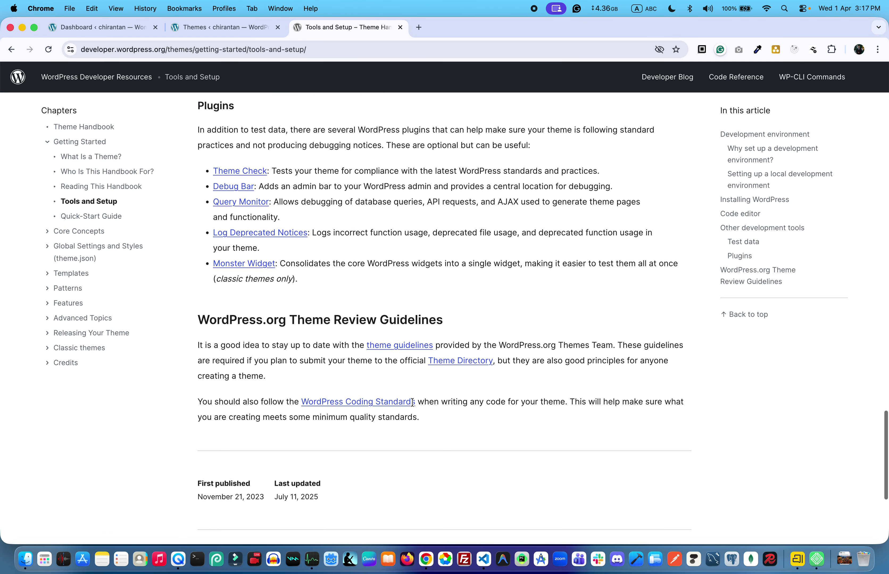
pyautogui.scroll(2, 412, 406)
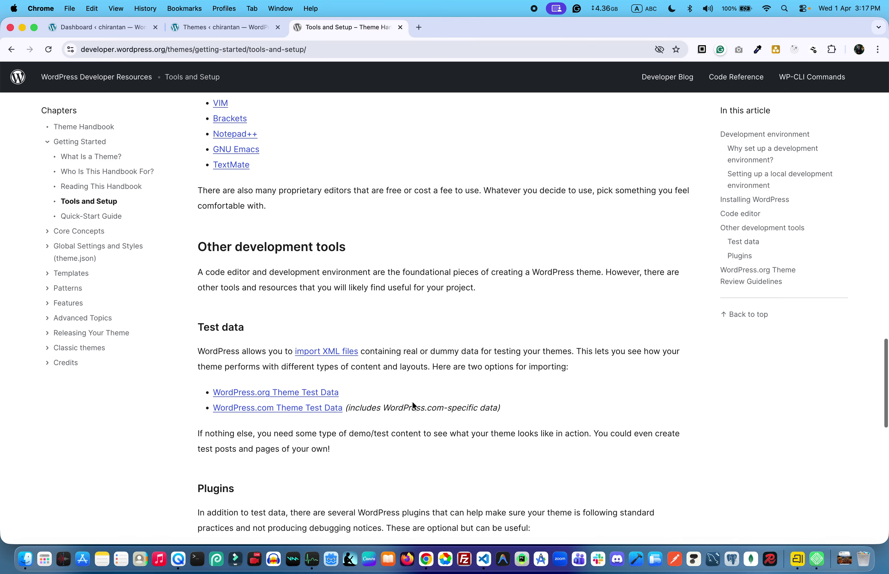
pyautogui.scroll(-17, 413, 406)
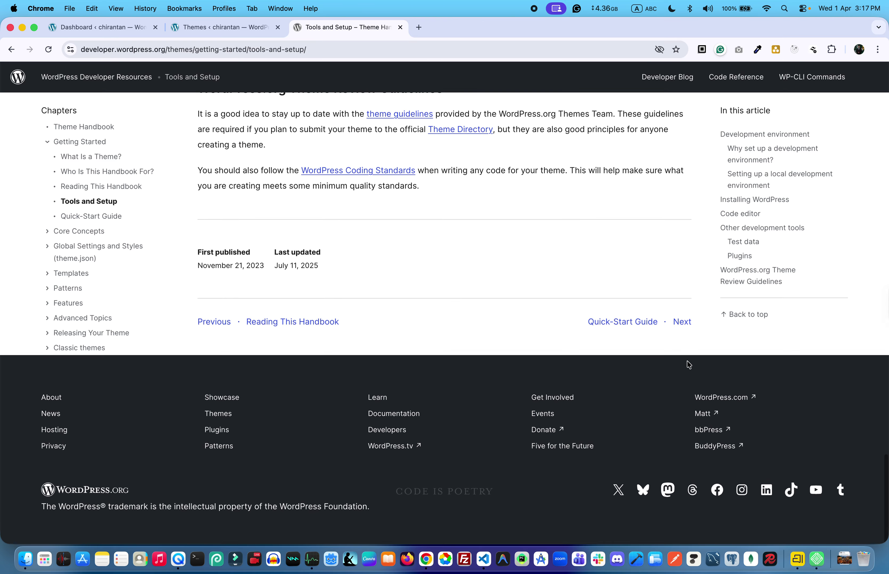
# Open the Quick-Start Guide and review its sections on activating, customizing and exporting a theme.
pyautogui.click(641, 325)
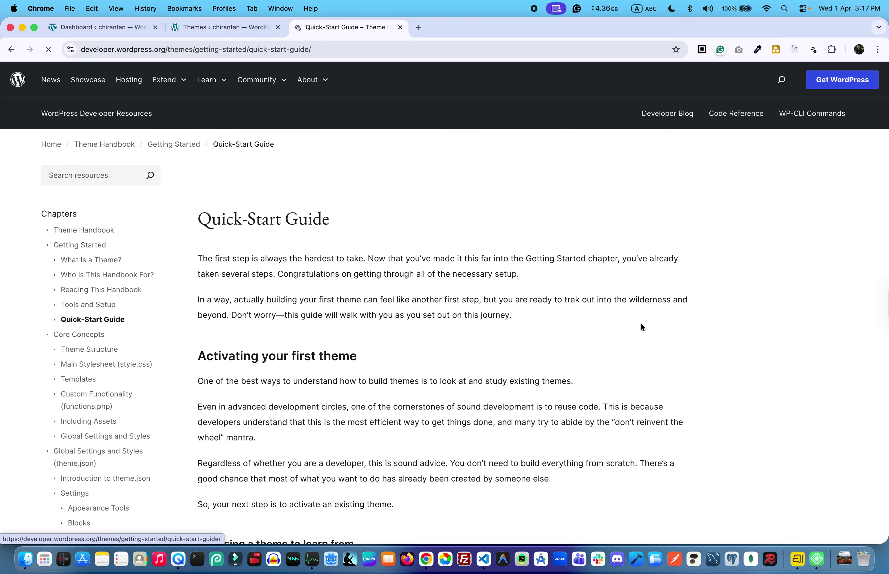
pyautogui.scroll(-10, 574, 373)
pyautogui.scroll(-20, 574, 376)
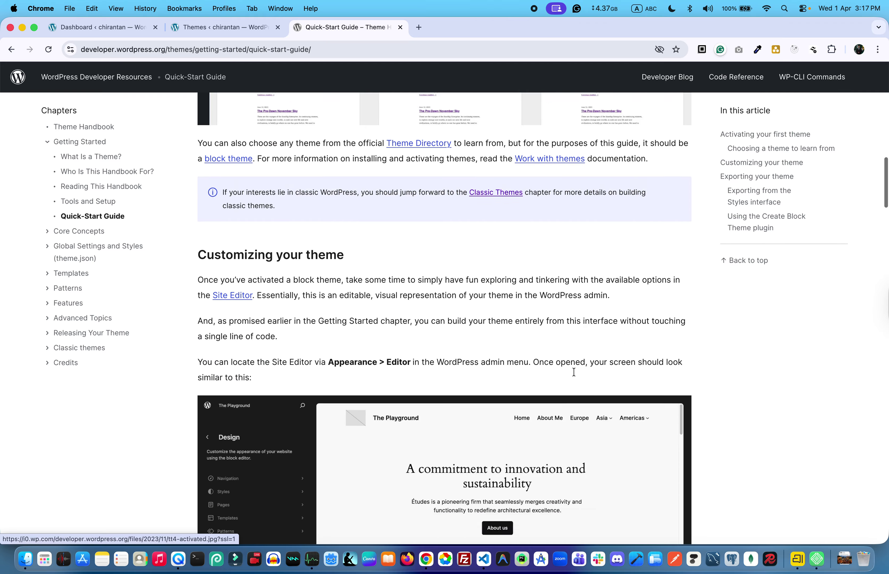
pyautogui.scroll(-20, 574, 376)
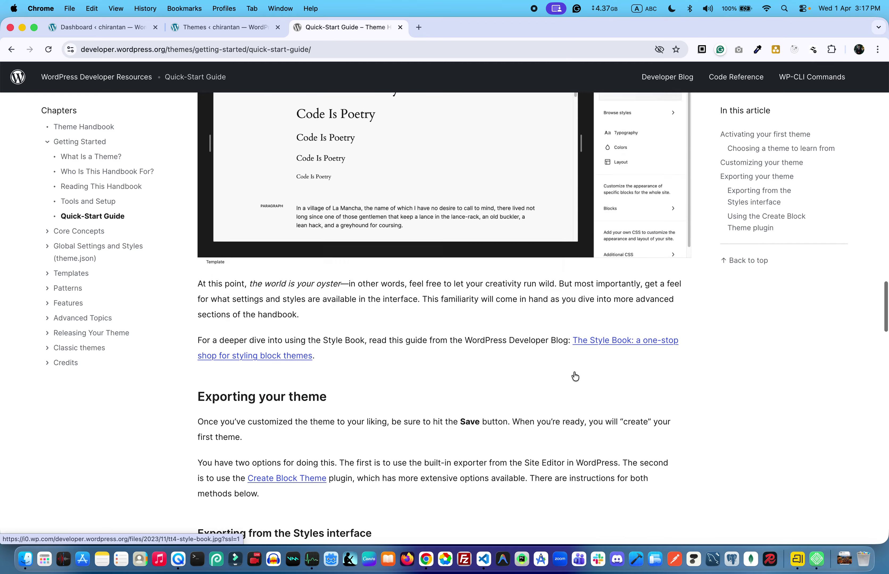
pyautogui.scroll(-20, 574, 372)
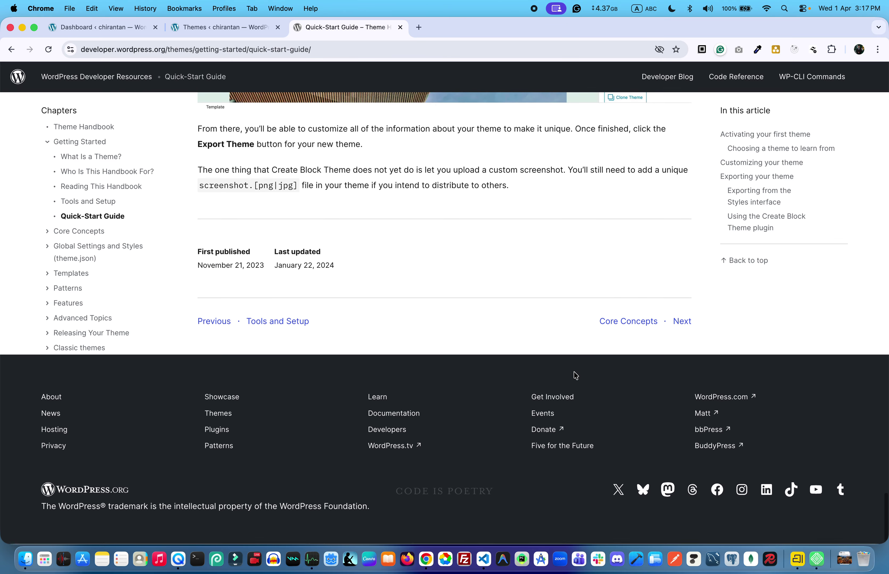
# Continue through Core Concepts to the Theme Structure article and examine its required, optional and standard files and folders.
pyautogui.click(642, 321)
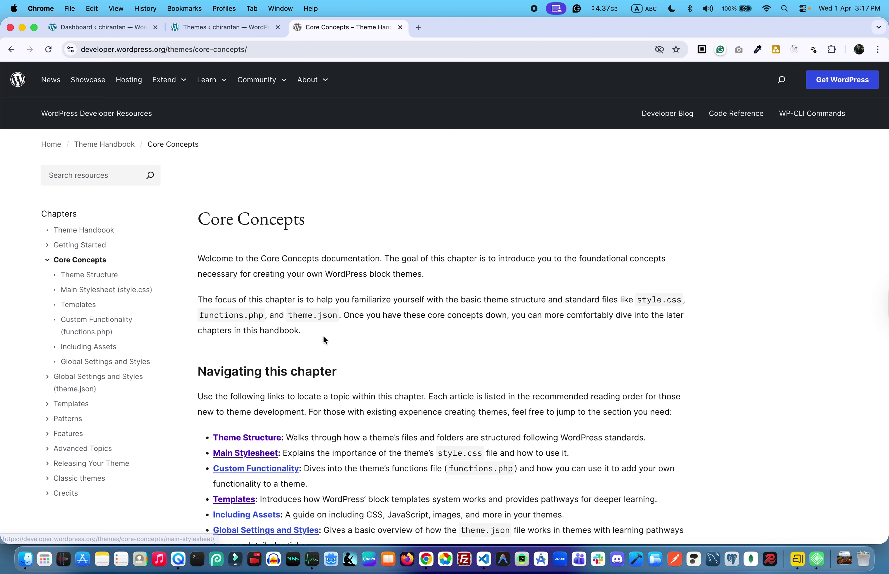
pyautogui.scroll(-6, 323, 337)
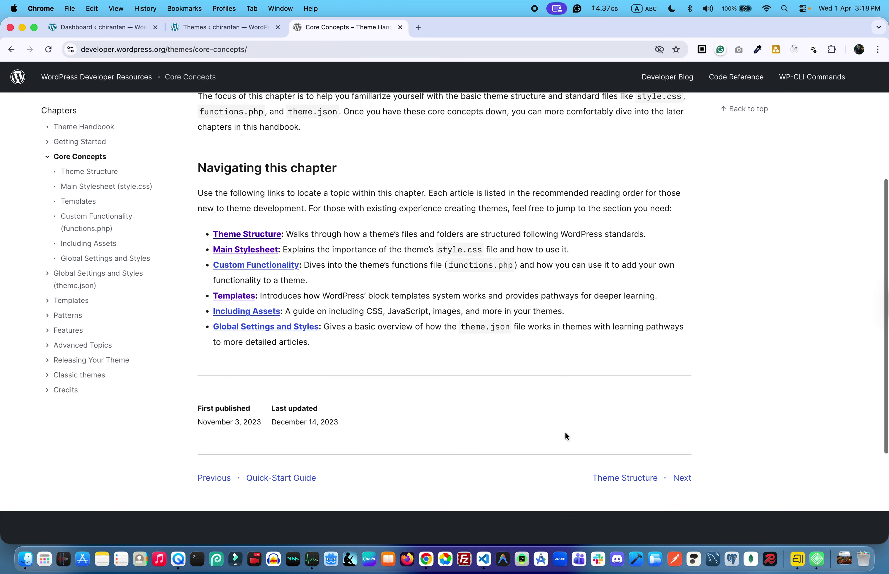
pyautogui.click(628, 479)
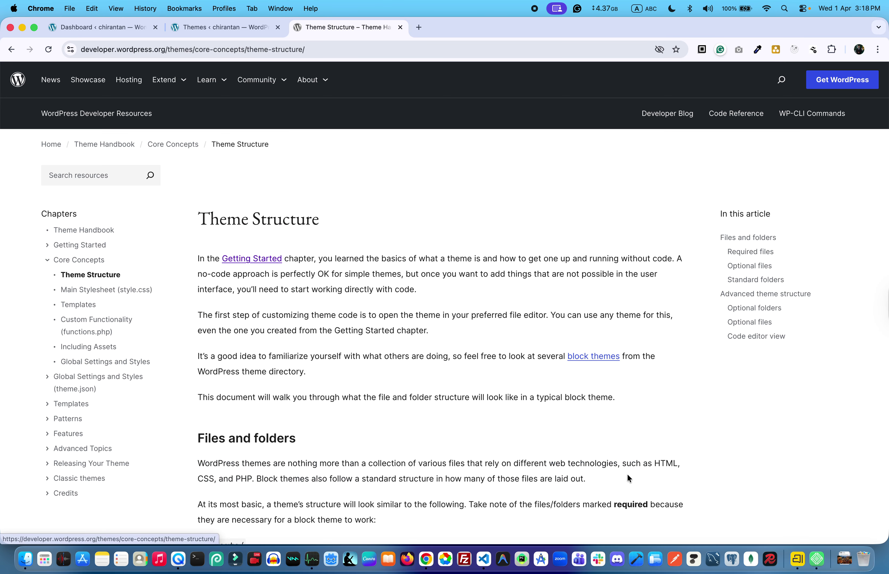
pyautogui.scroll(-10, 387, 461)
pyautogui.scroll(-15, 388, 462)
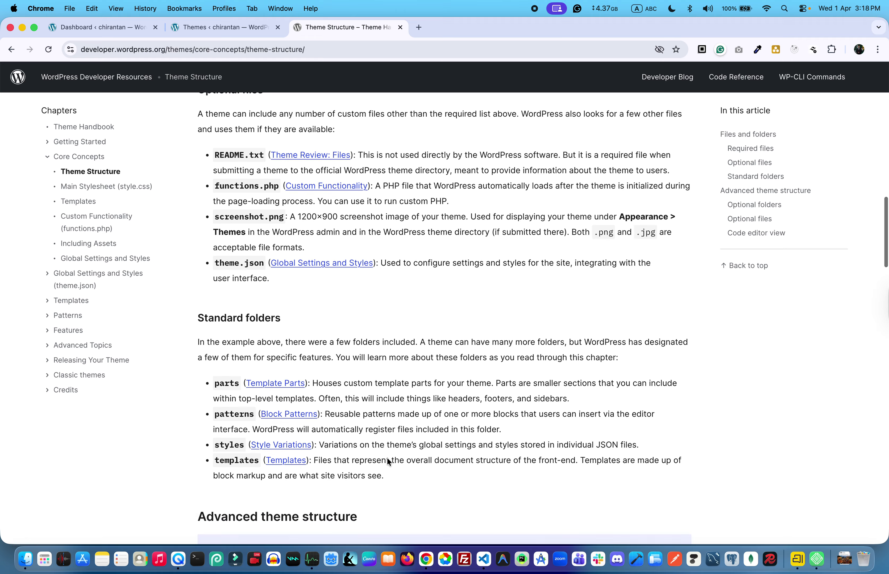
pyautogui.scroll(-20, 387, 461)
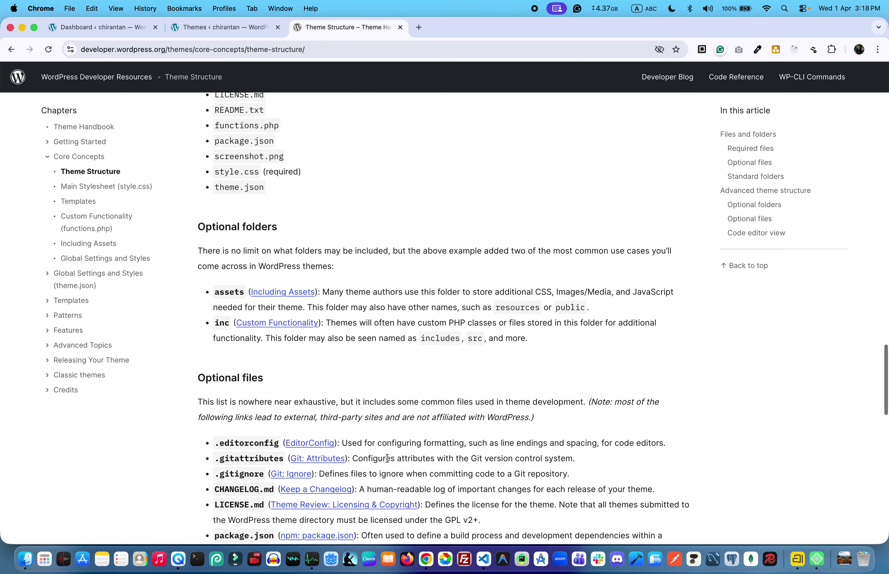
pyautogui.scroll(-3, 387, 462)
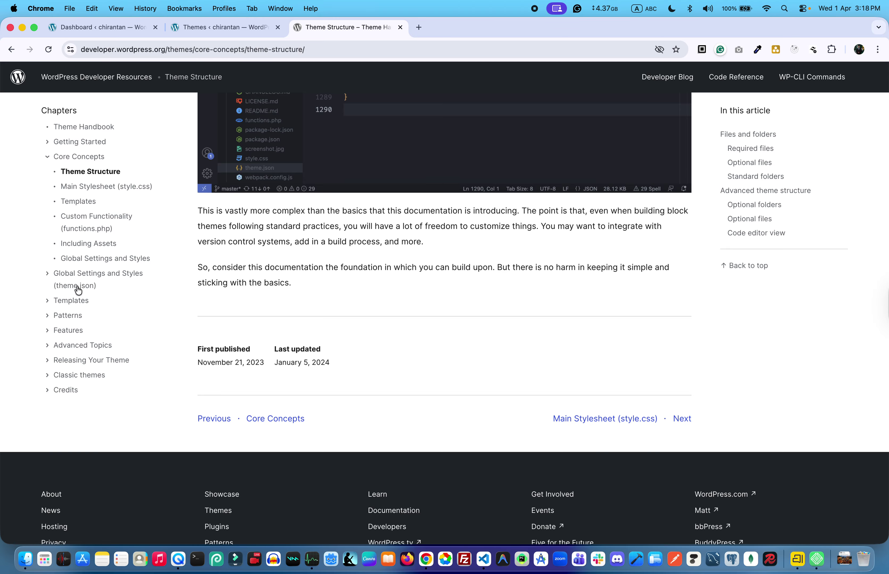
# Expand the theme.json and Templates chapters, and open the Template Hierarchy article's visual overview diagram at full size.
pyautogui.click(46, 276)
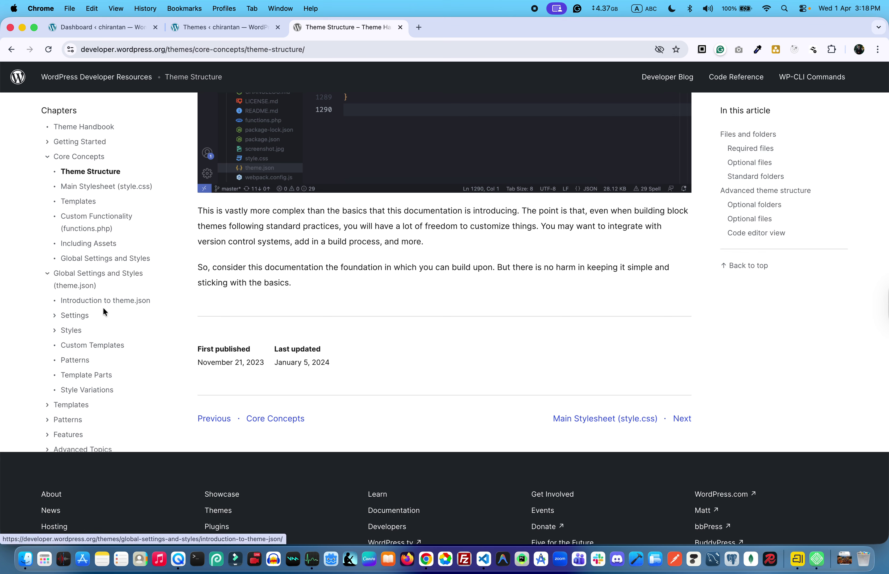
pyautogui.scroll(-3, 93, 377)
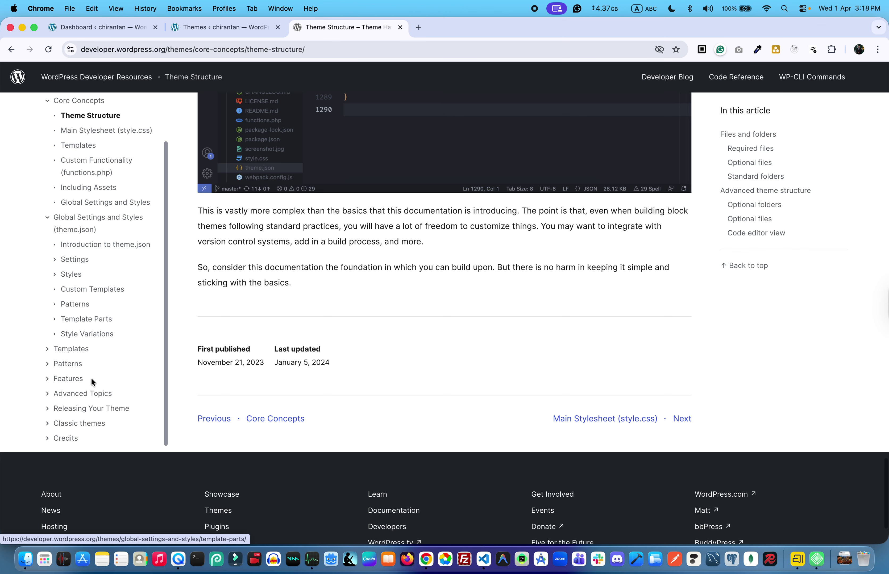
pyautogui.click(47, 350)
pyautogui.scroll(-2, 48, 352)
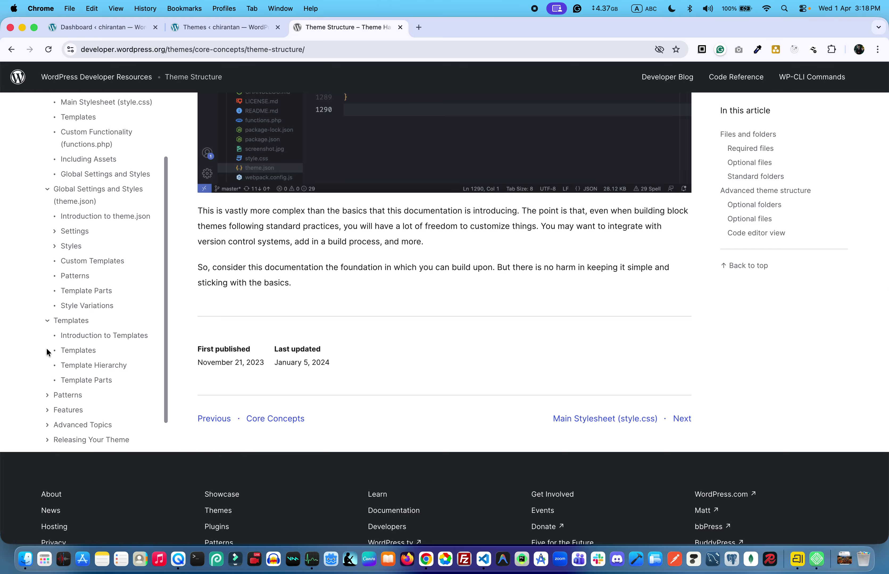
pyautogui.click(81, 366)
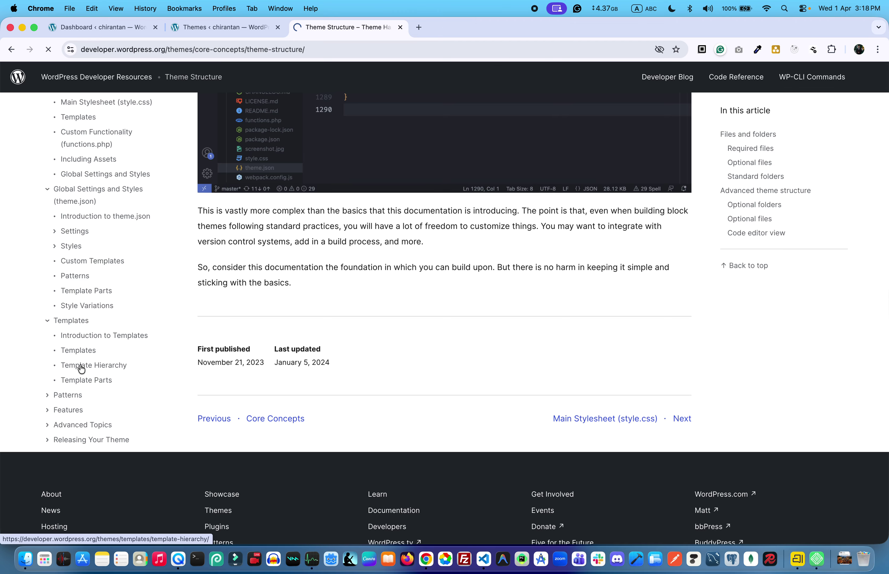
pyautogui.scroll(-10, 427, 363)
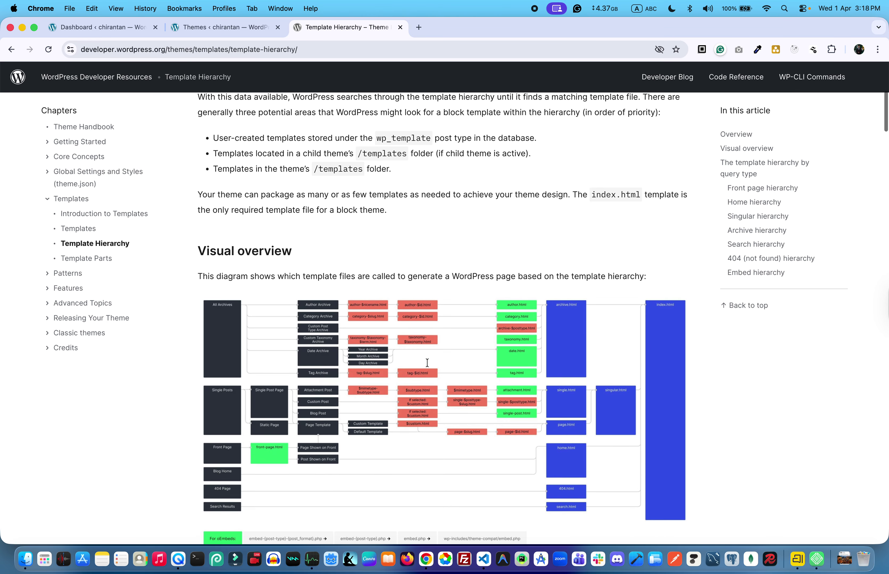
pyautogui.click(428, 339)
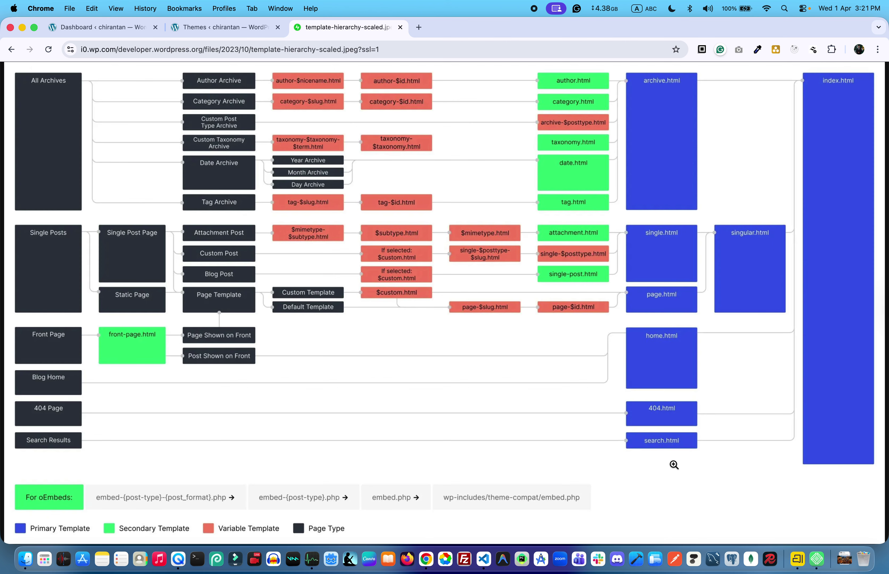
# Switch to the Local app and open the running site's database in AdminNeo.
pyautogui.click(817, 559)
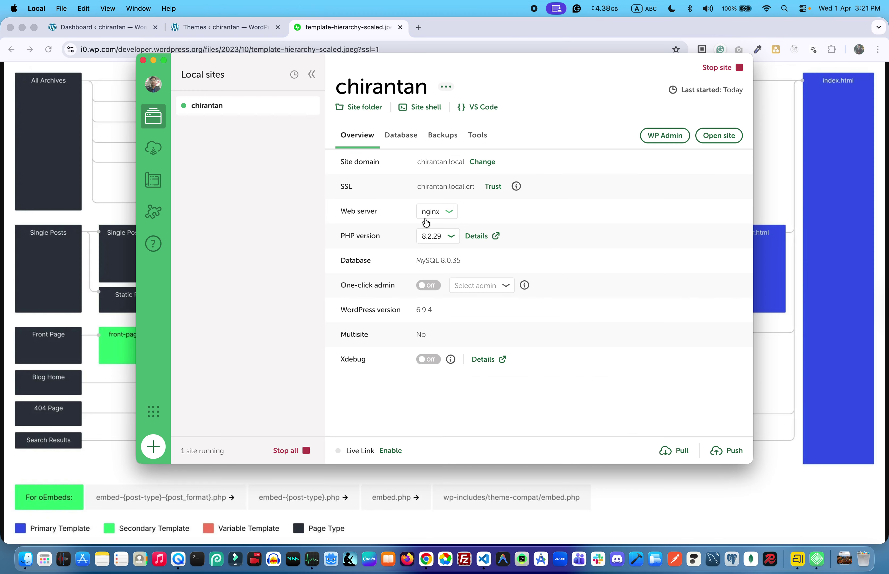
pyautogui.click(399, 134)
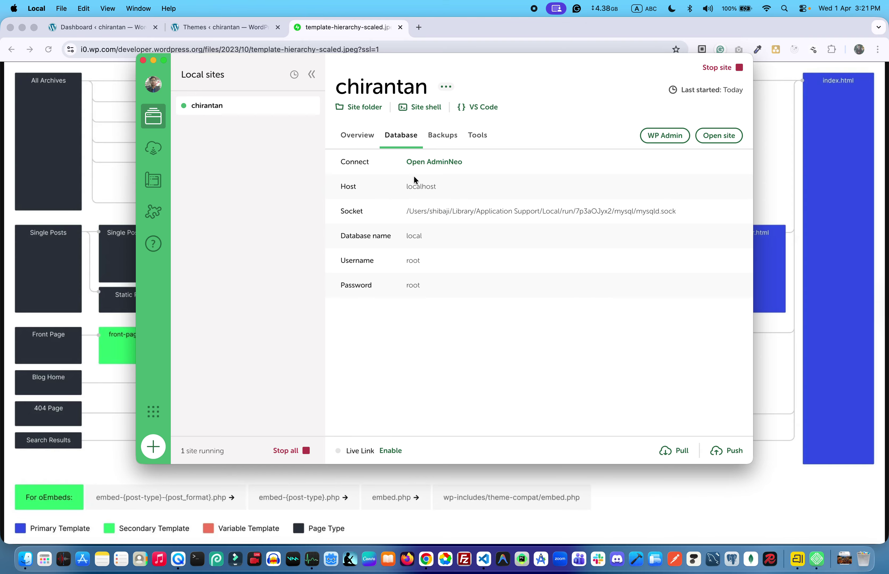
pyautogui.click(431, 166)
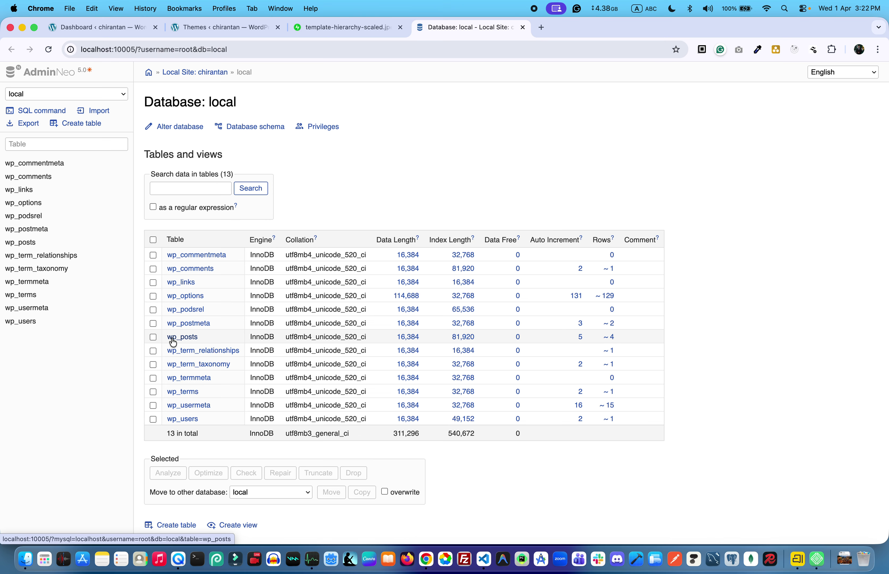
# Examine the column structure of the wp_posts table, and close the database manager from the local database overview.
pyautogui.click(187, 338)
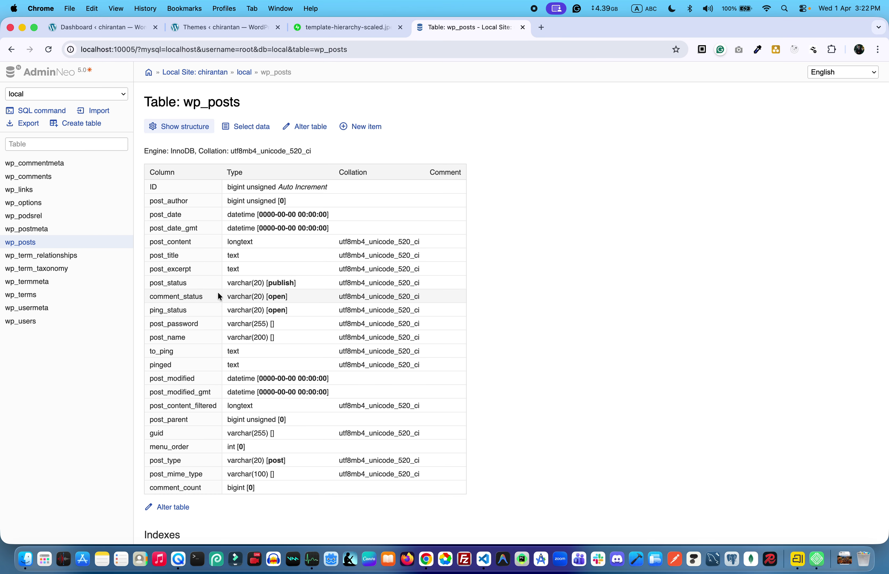
pyautogui.click(245, 73)
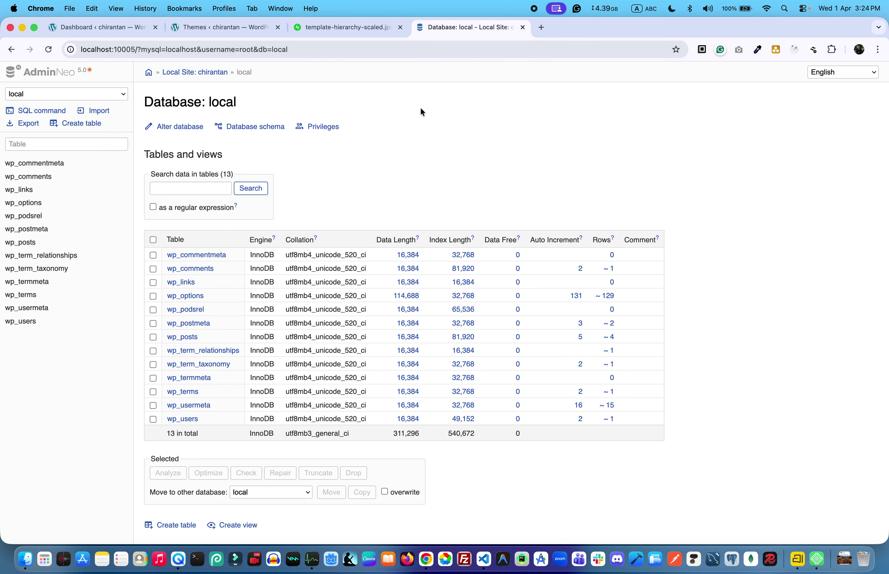
pyautogui.click(523, 27)
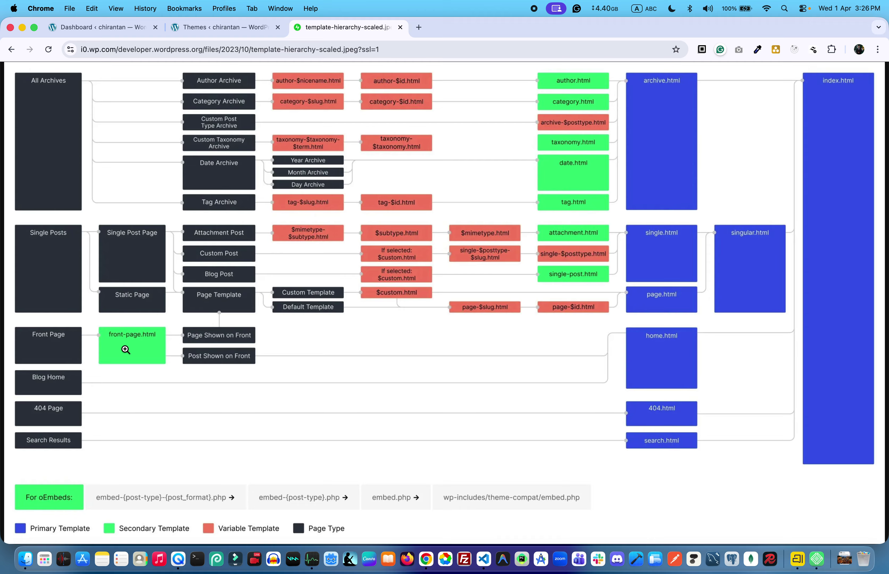
# Visit the local site's front end from the Themes admin page, and return to the template hierarchy diagram.
pyautogui.click(207, 26)
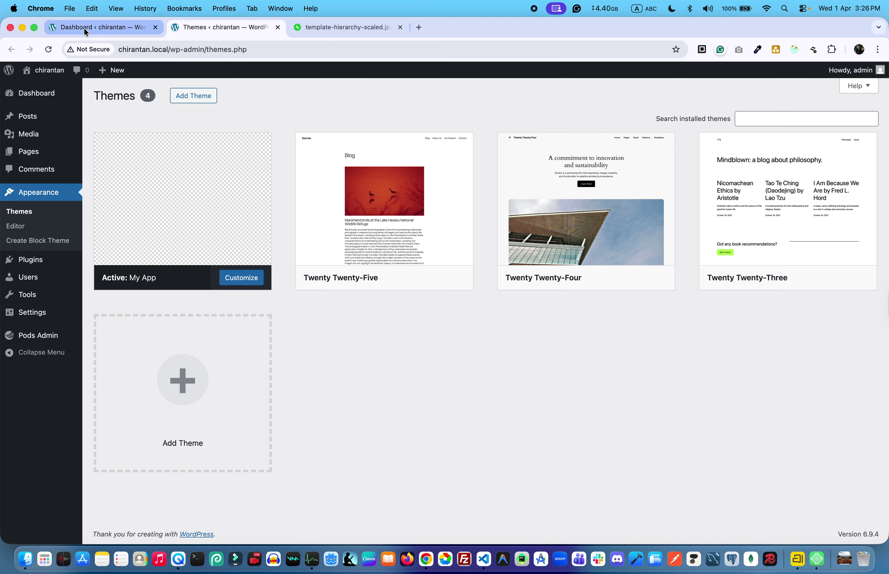
pyautogui.moveTo(26, 74)
pyautogui.click(45, 88)
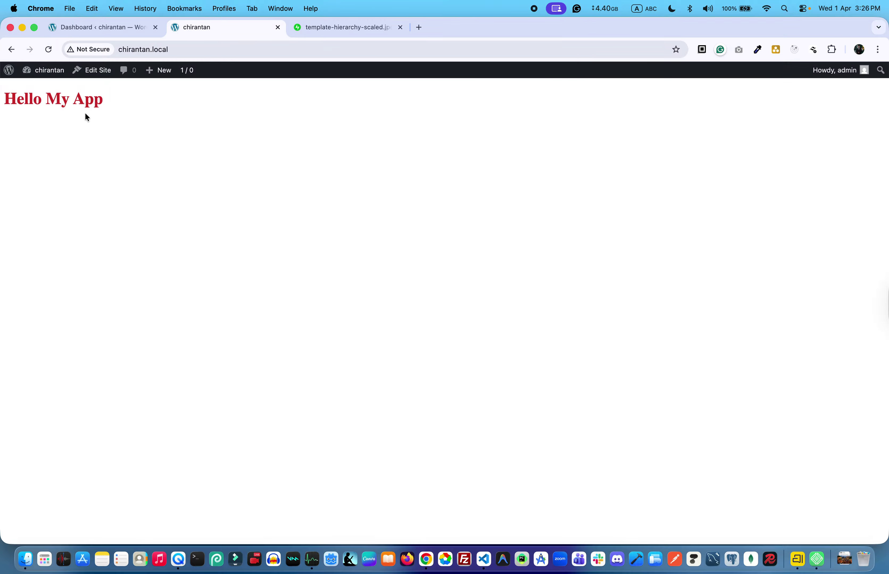
pyautogui.click(327, 28)
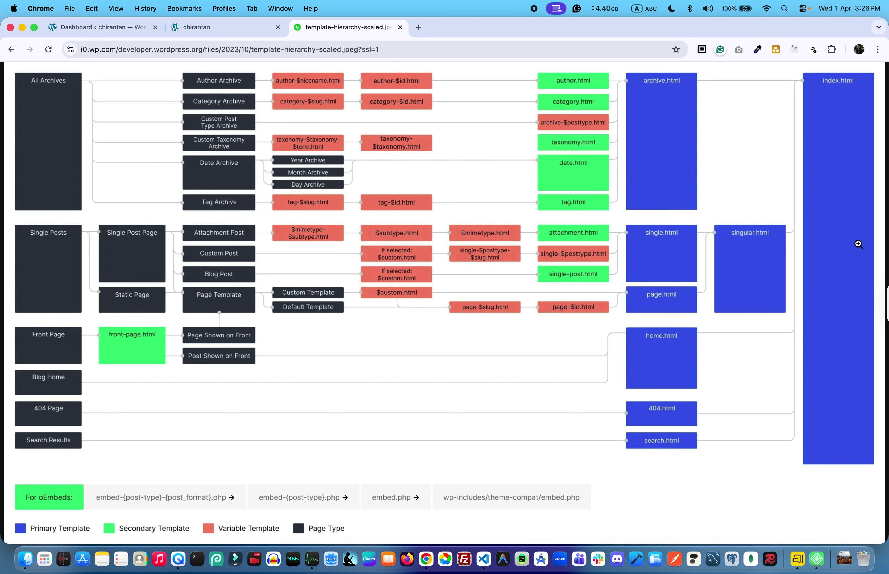
# Switch to VS Code and create a new file named home.html in the theme's templates folder.
pyautogui.hotkey('ctrl', 'Right')
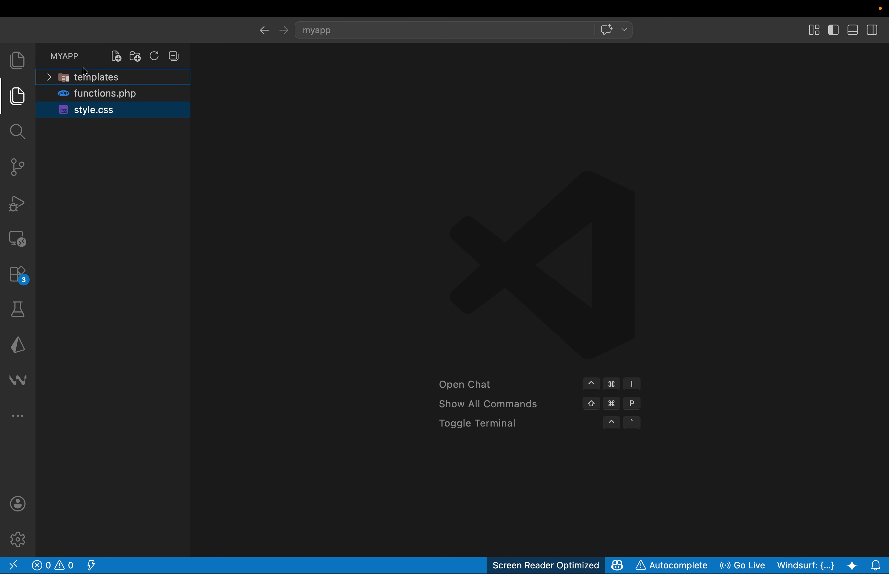
pyautogui.click(90, 82)
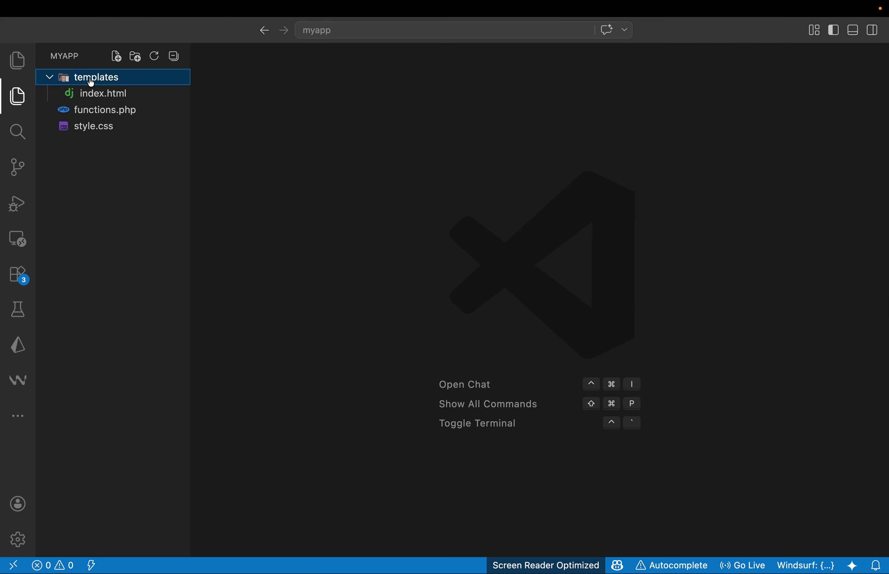
pyautogui.rightClick(90, 83)
pyautogui.click(118, 89)
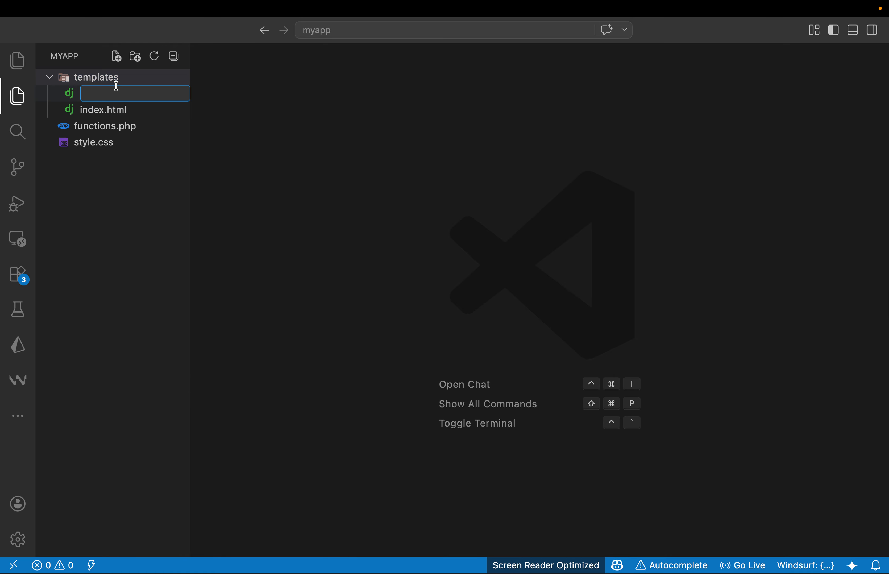
pyautogui.write('home.html')
pyautogui.press('Return')
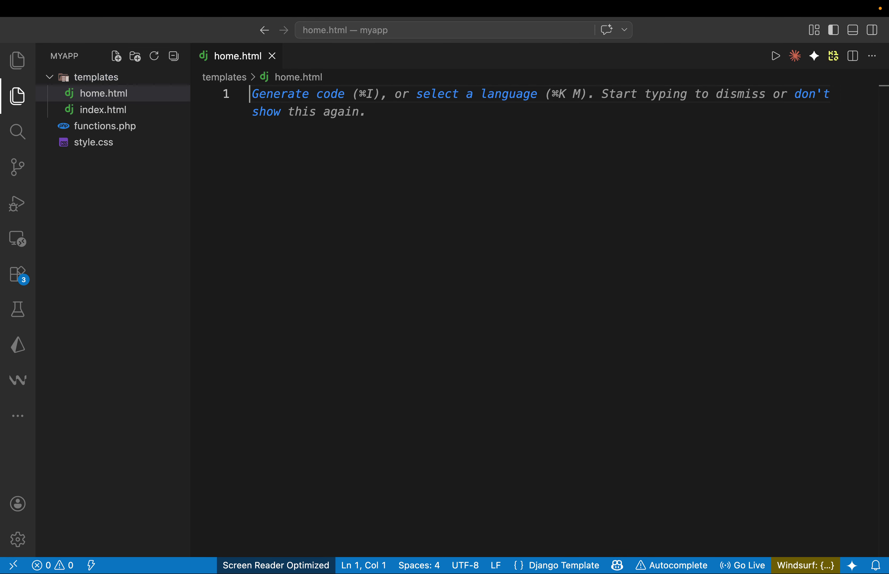
# Add an h1 heading reading "My Home Page" to home.html.
pyautogui.write('<h1')
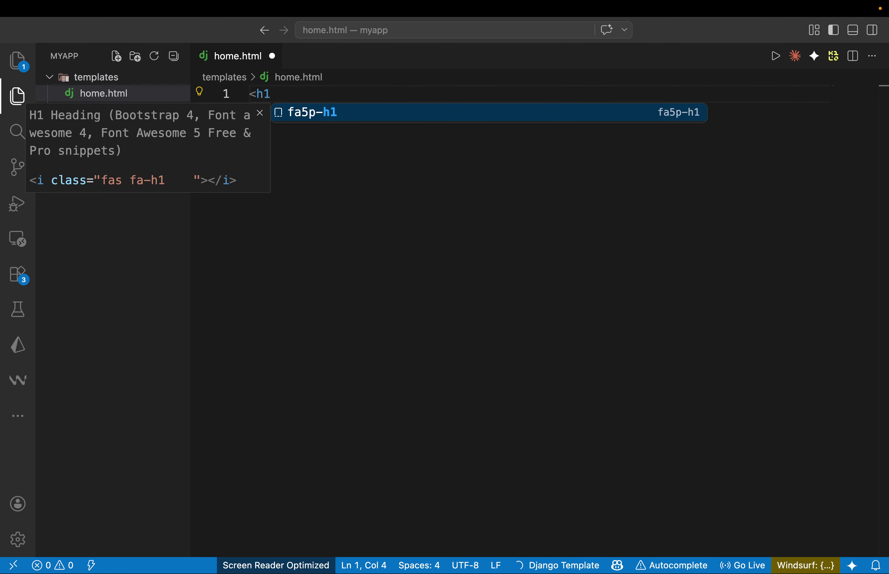
pyautogui.write('>')
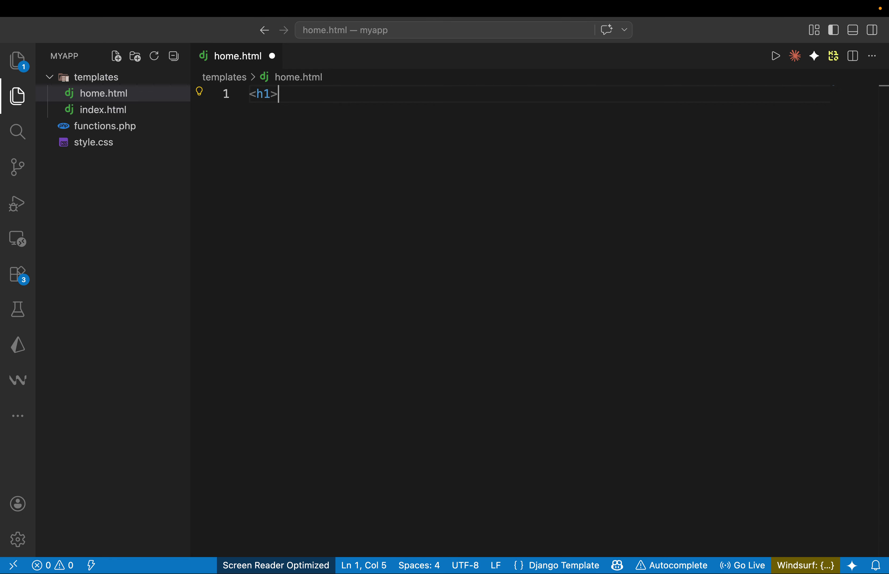
pyautogui.write('My Home Page')
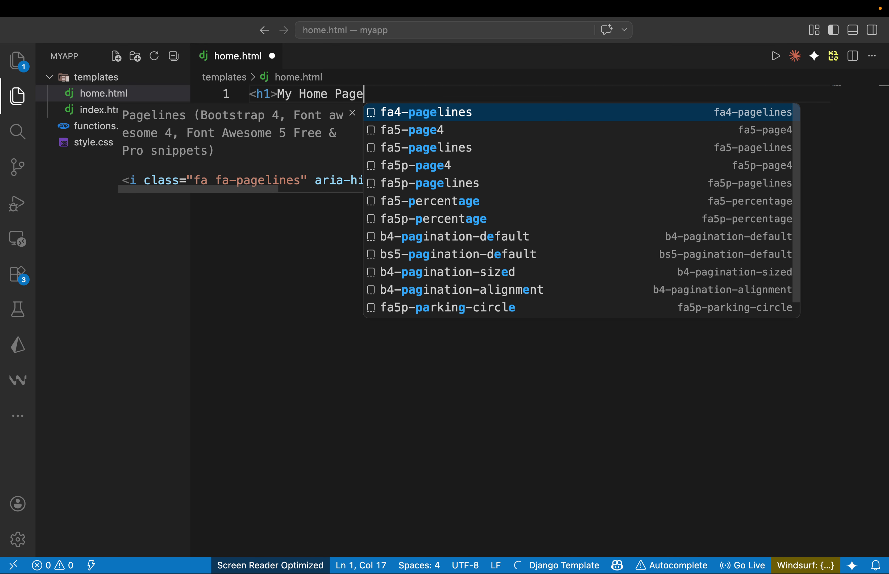
pyautogui.write('</')
pyautogui.press('Tab')
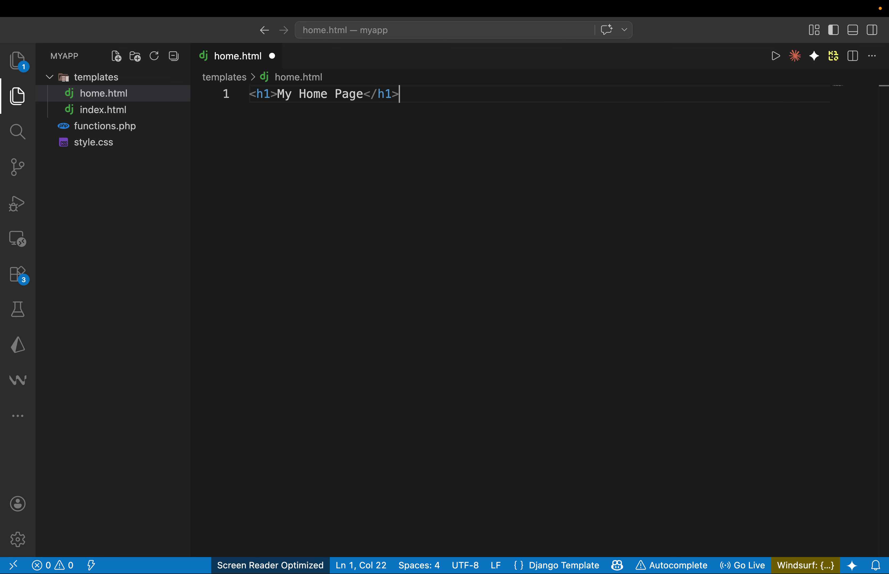
# Add the paragraph "Welcome to my home page! Here you can find information about me and my interests." below the heading, and save home.html.
pyautogui.press('Tab')
pyautogui.press('super+s')
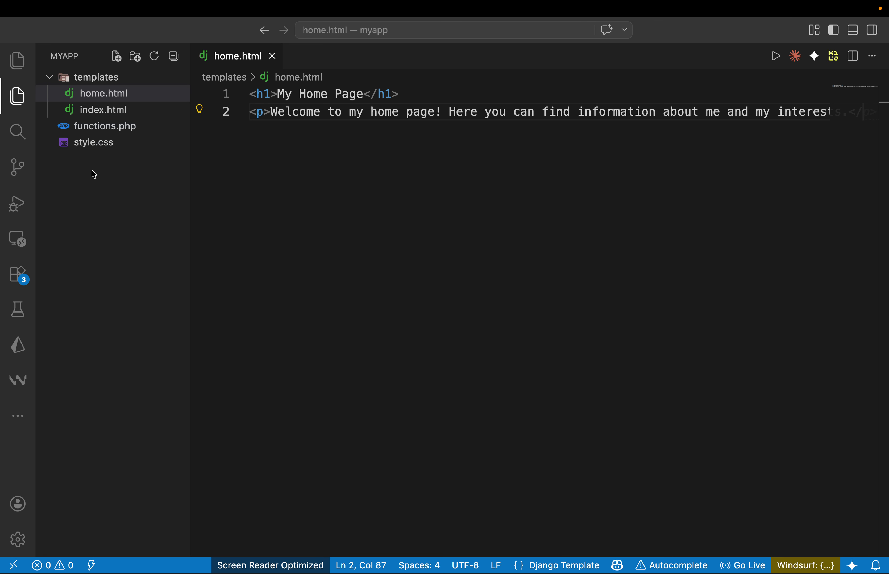
pyautogui.write('p>')
pyautogui.hscroll(2, 518, 198)
pyautogui.hscroll(-2, 517, 198)
pyautogui.press('super+s')
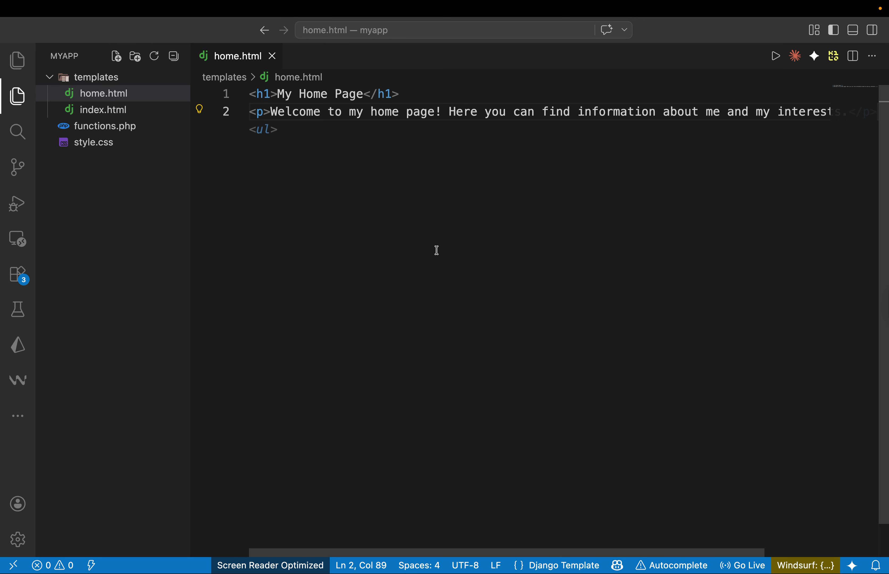
# Switch to Chrome and reload the local site's front end to check the home.html template.
pyautogui.press('super+Tab')
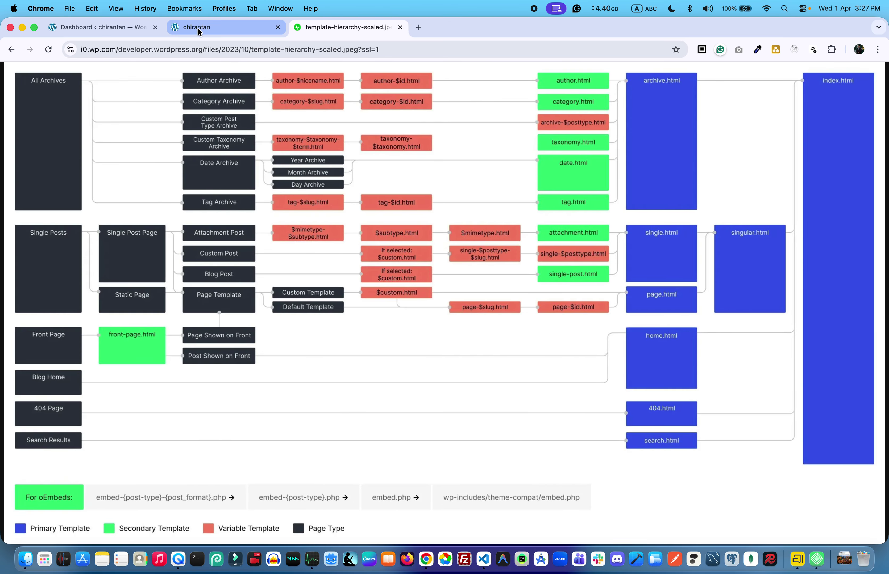
pyautogui.click(197, 28)
pyautogui.click(48, 49)
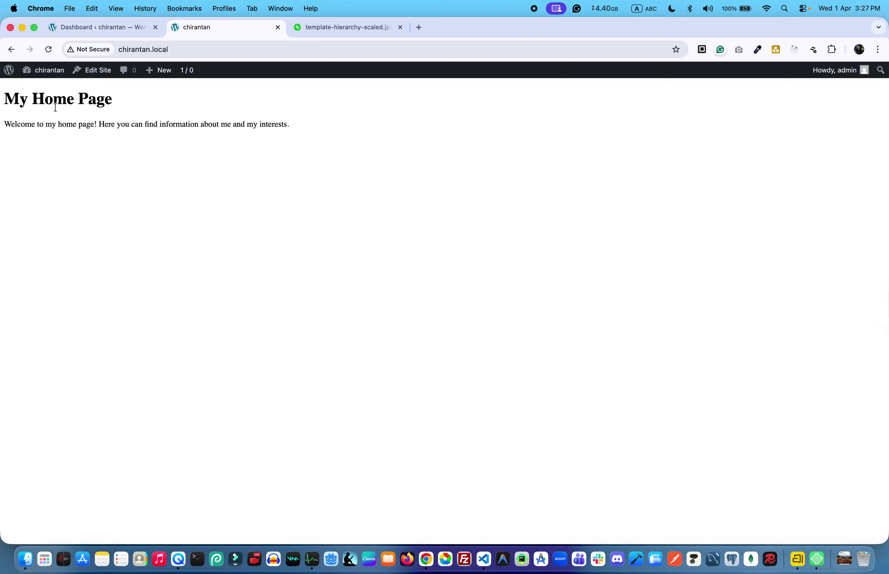
# Compare the theme's template files in VS Code with the template hierarchy diagram in Chrome.
pyautogui.press('super+Tab')
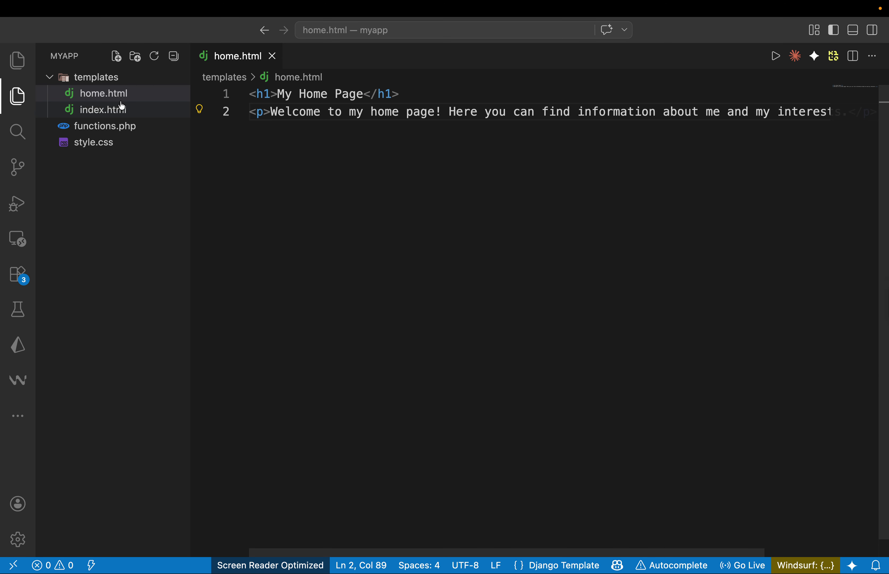
pyautogui.press('super+Tab')
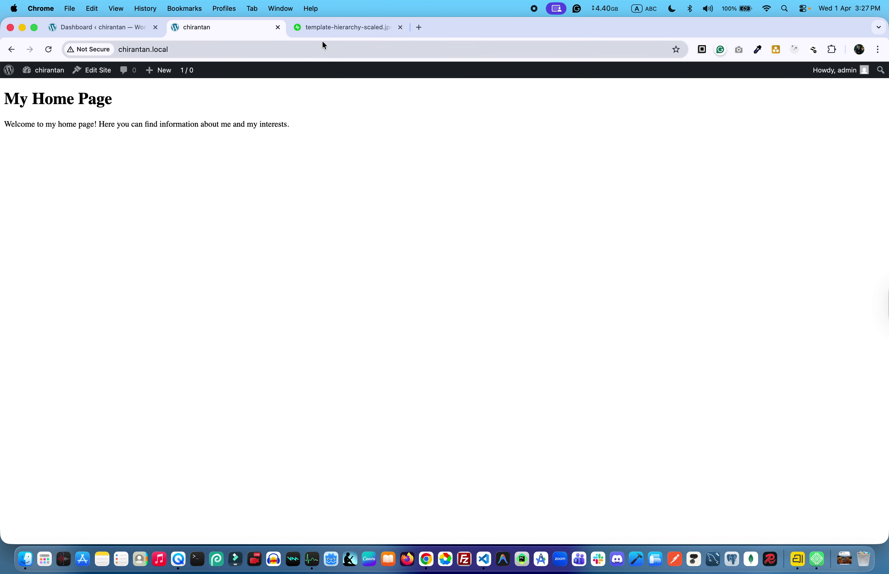
pyautogui.click(343, 27)
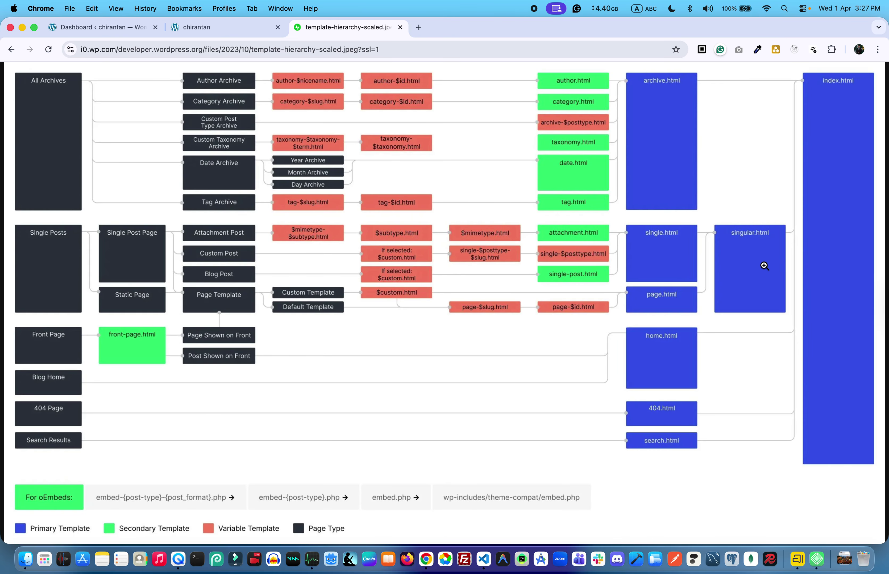
pyautogui.hotkey('ctrl', 'Right')
pyautogui.hotkey('ctrl', 'Left')
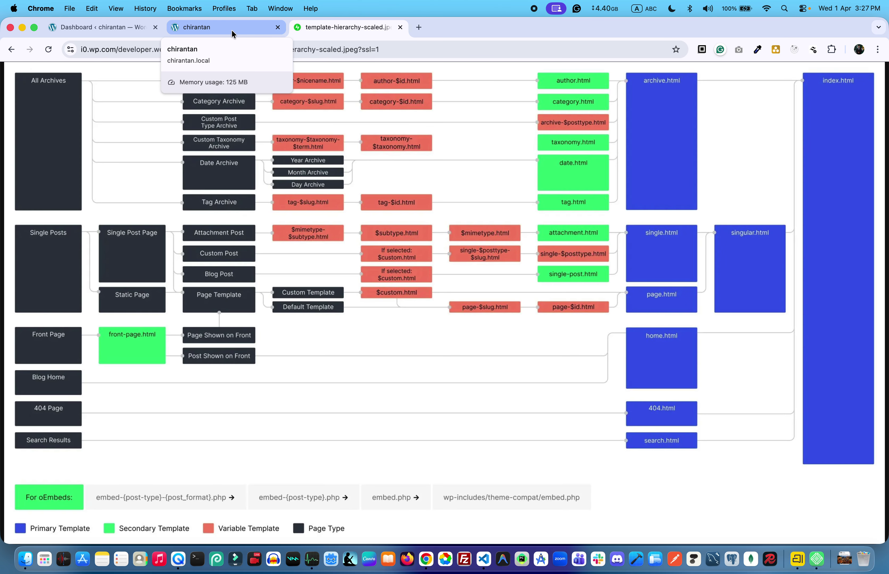
pyautogui.hotkey('ctrl', 'Right')
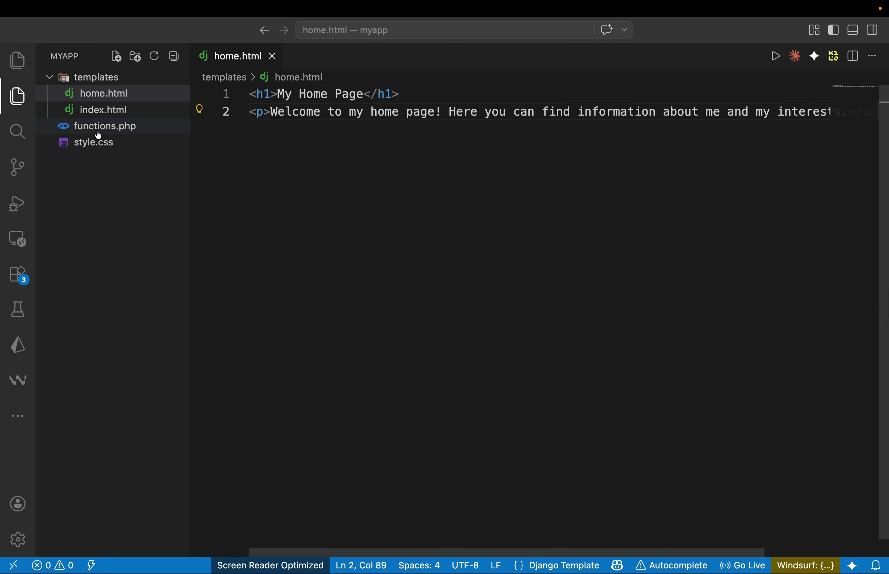
pyautogui.hotkey('ctrl', 'Left')
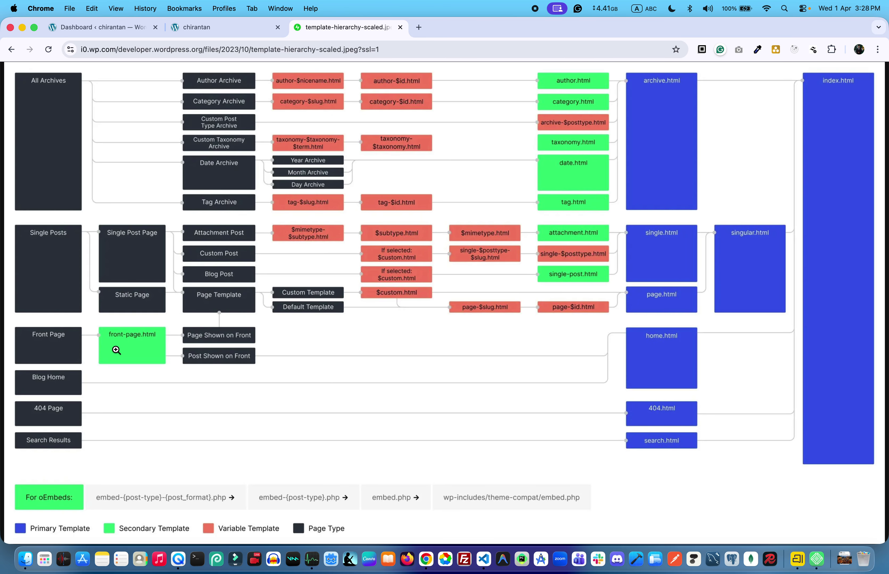
# Switch to VS Code and create a new file named front-page.html in the templates folder.
pyautogui.hotkey('ctrl', 'Right')
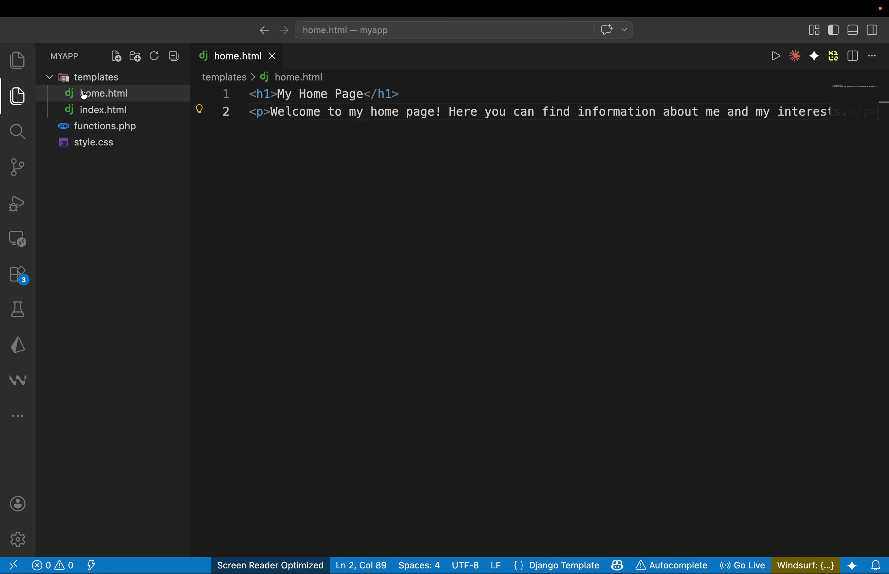
pyautogui.rightClick(91, 87)
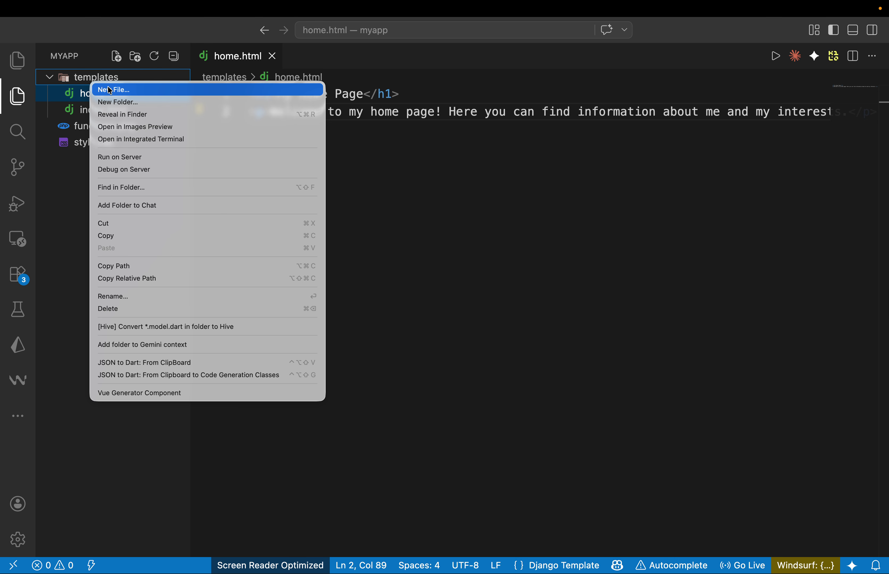
pyautogui.click(108, 87)
pyautogui.write('front')
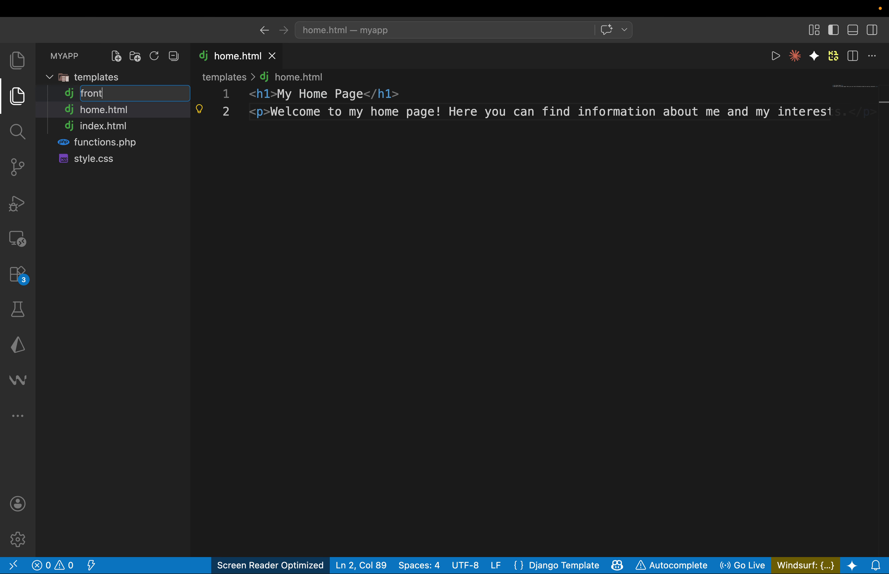
pyautogui.write('-page.html')
pyautogui.press('Return')
# Add an h1 heading reading "Front Page Template" to front-page.html.
pyautogui.write('<h1>')
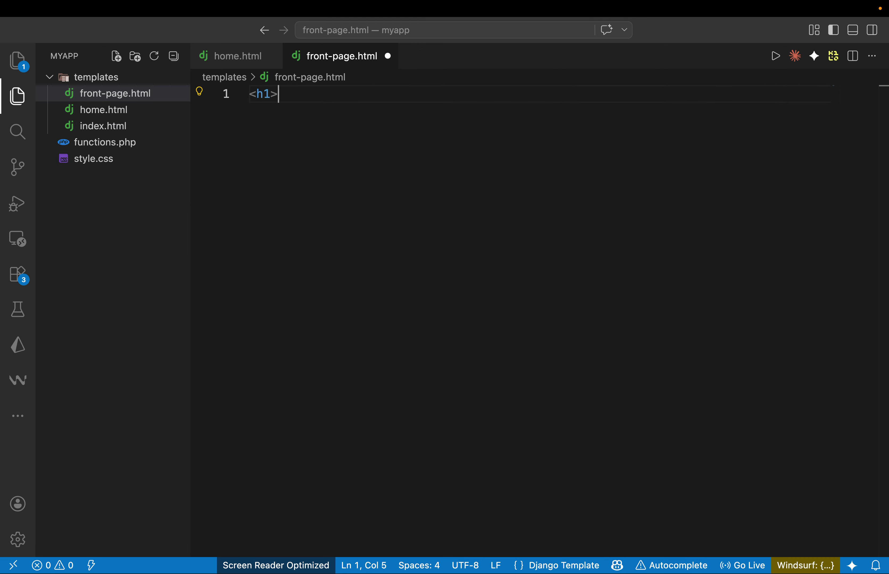
pyautogui.write('Flo')
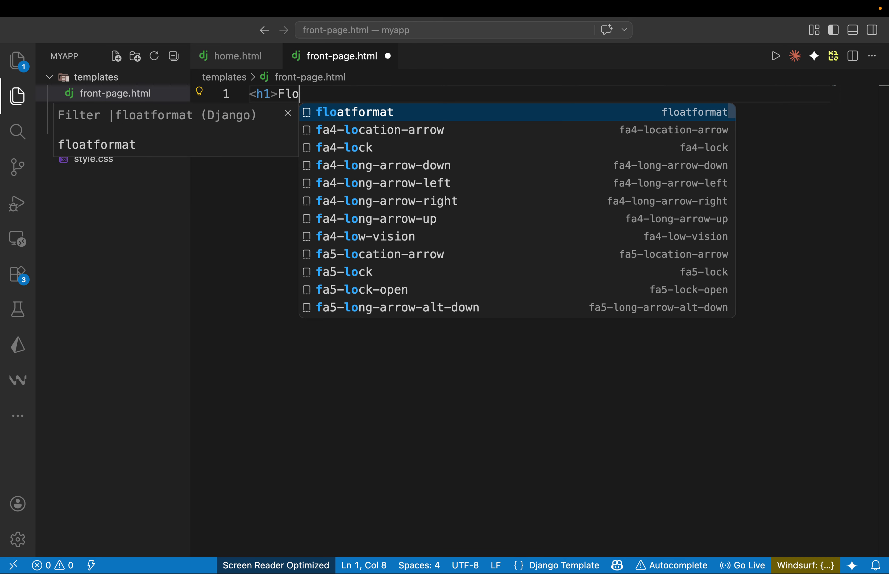
pyautogui.press('BackSpace')
pyautogui.write('r')
pyautogui.press('BackSpace')
pyautogui.press('BackSpace')
pyautogui.write('r')
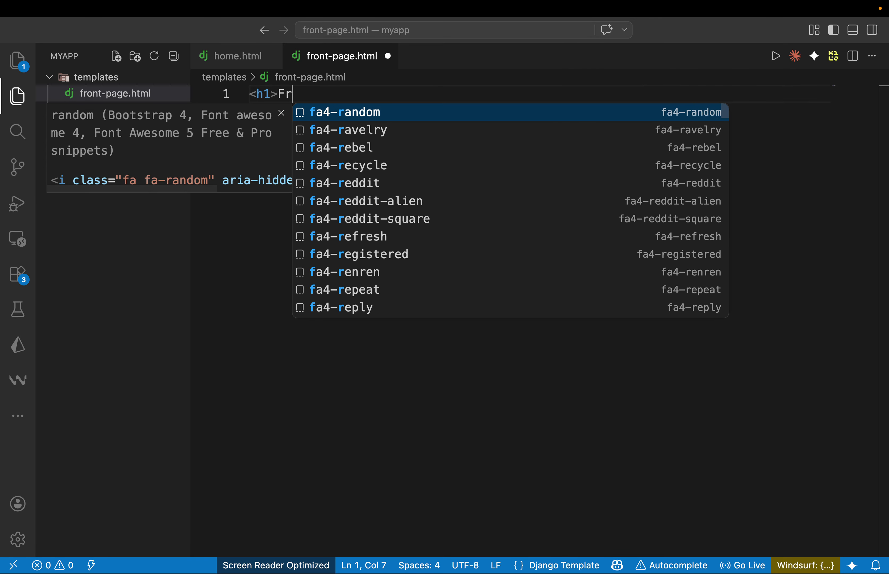
pyautogui.write('ont ')
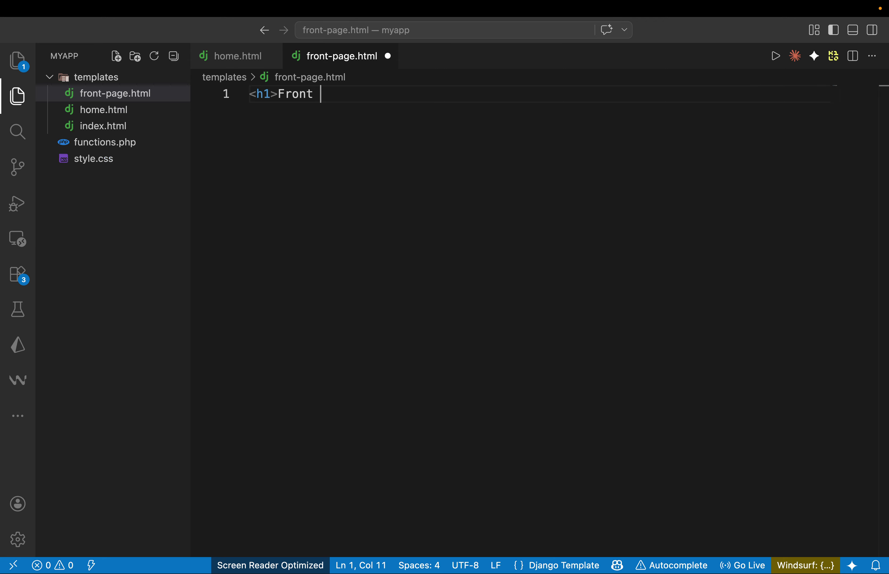
pyautogui.write('Page')
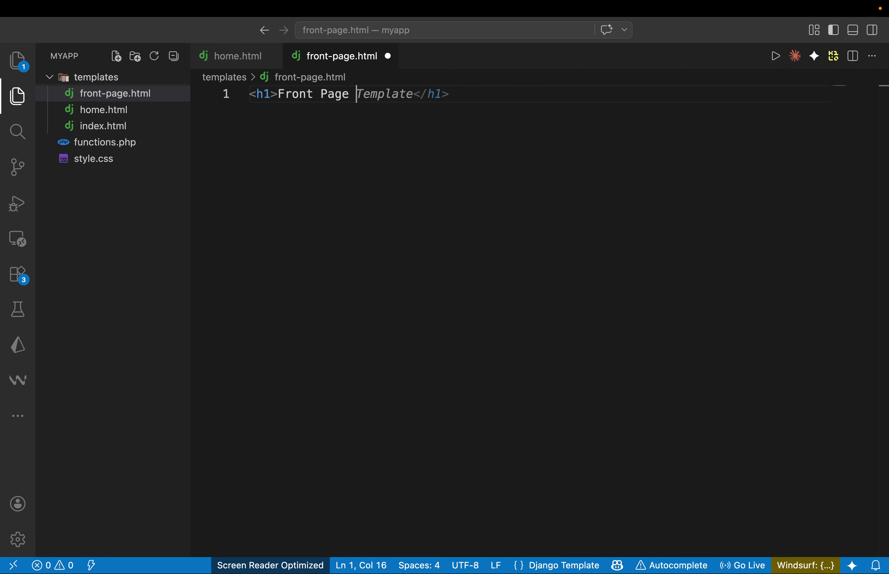
pyautogui.press('Tab')
# Accept the suggested paragraph beginning "This is the front page template." through its closing tag below the heading, and save front-page.html.
pyautogui.press('Tab')
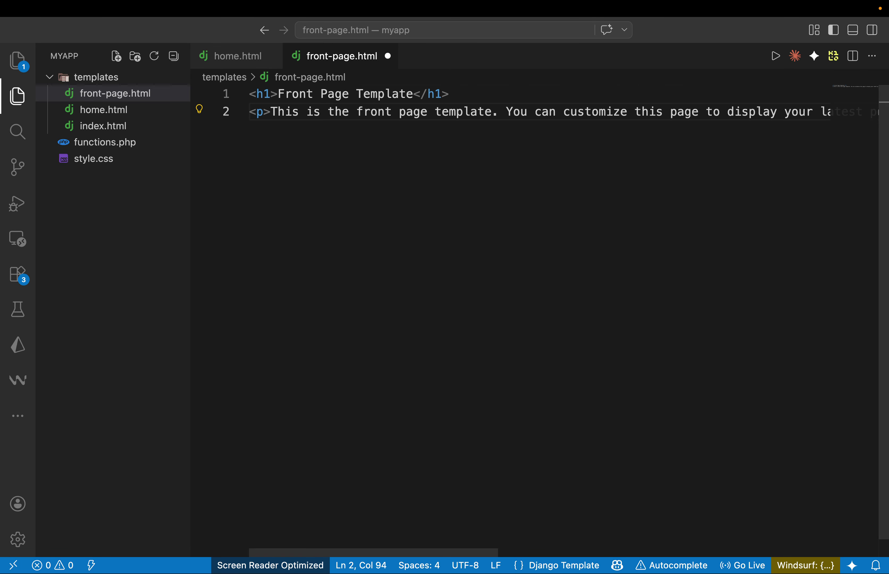
pyautogui.hscroll(5, 438, 161)
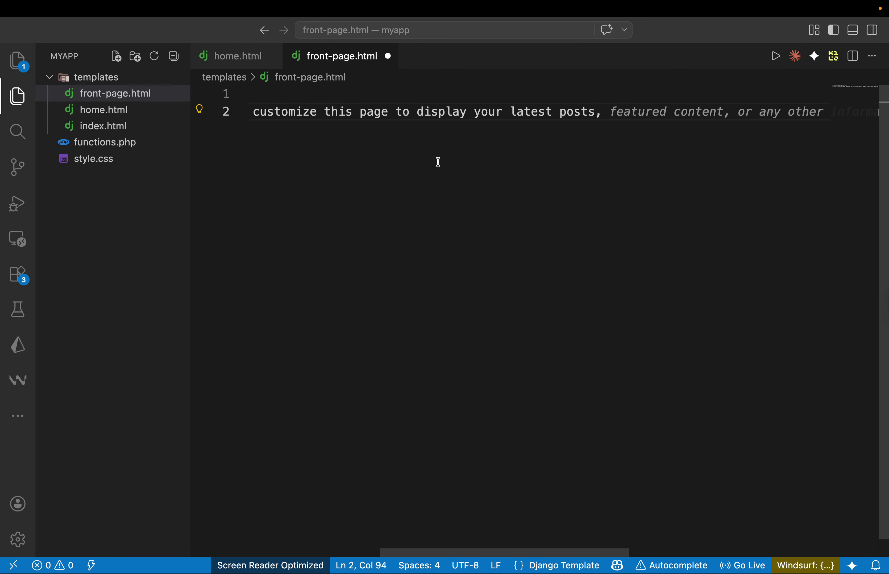
pyautogui.press('Tab')
pyautogui.hscroll(5, 438, 162)
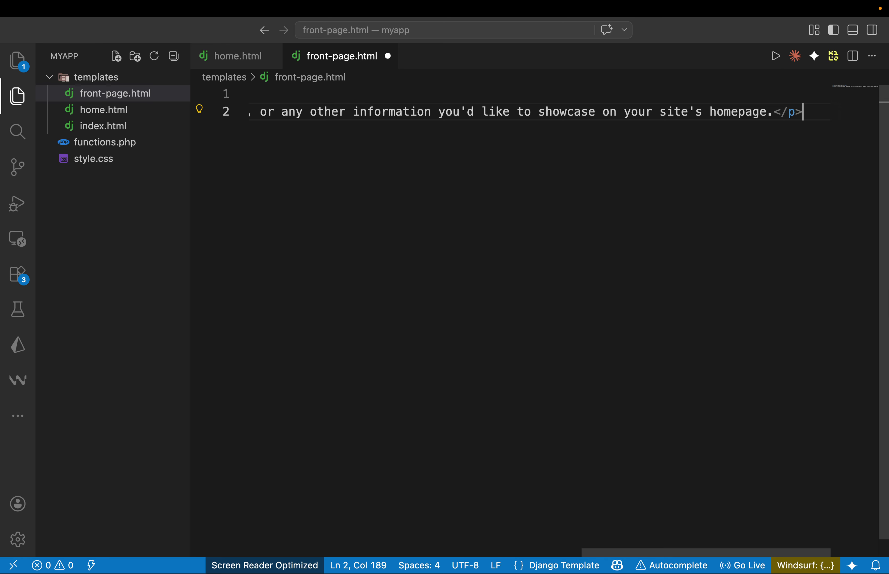
pyautogui.press('super+s')
pyautogui.hscroll(-10, 438, 161)
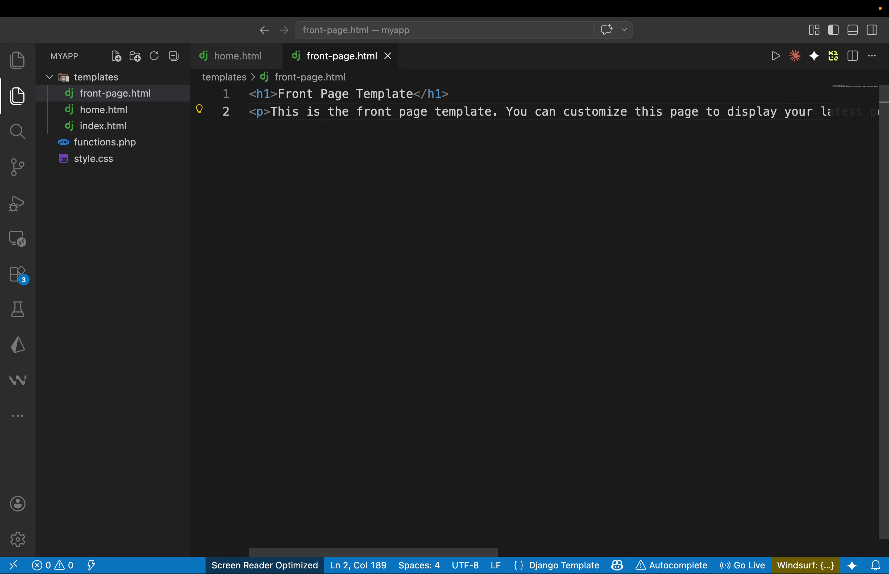
# Switch to Chrome and reload the local site's home page to check the front page template.
pyautogui.hotkey('ctrl', 'Left')
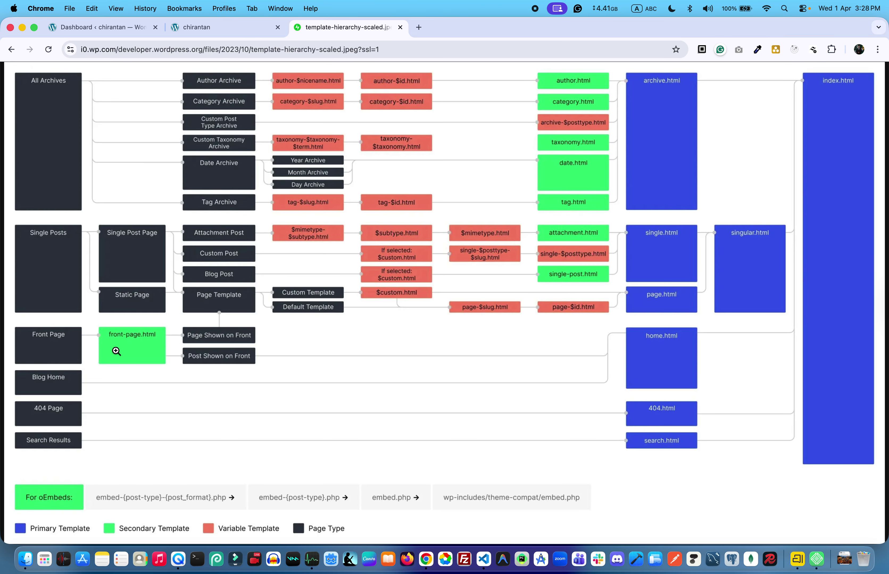
pyautogui.click(210, 28)
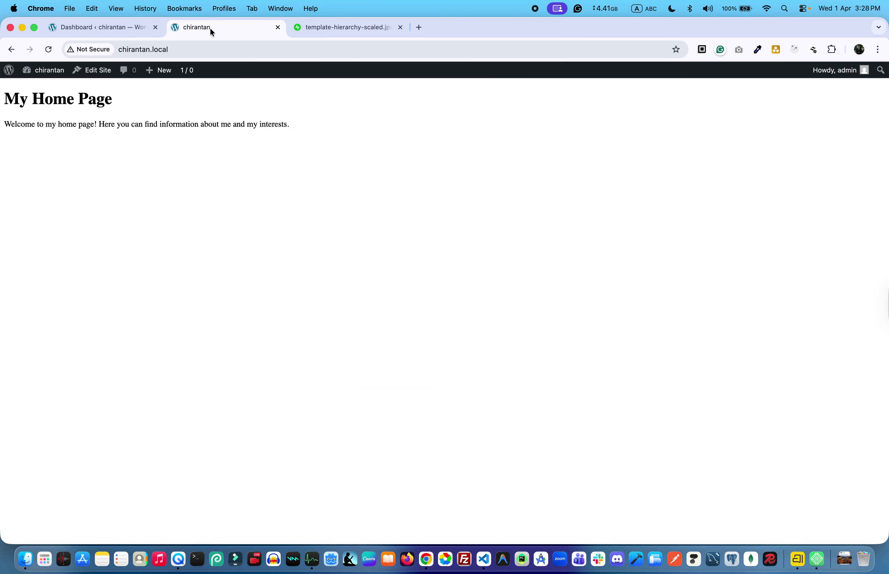
pyautogui.click(49, 49)
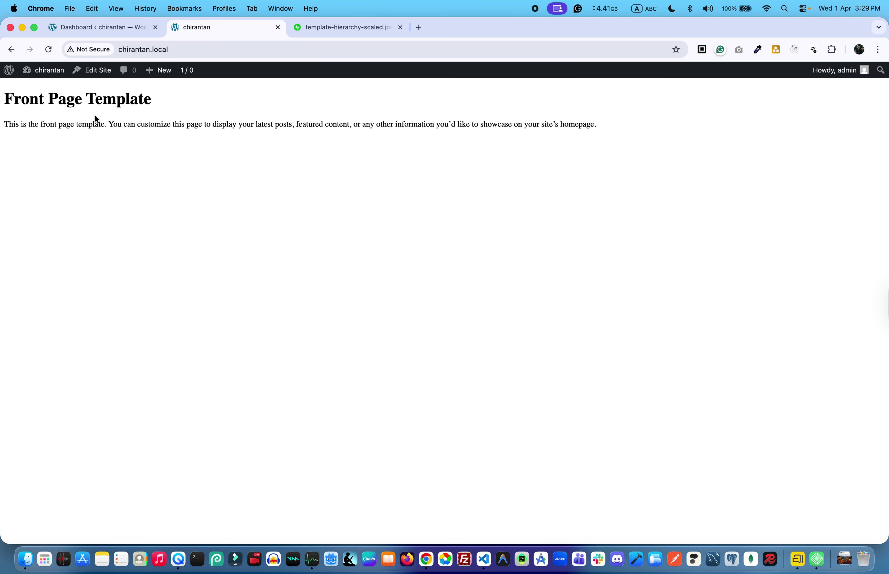
# Review the Front Page and Blog Home rows in the template hierarchy diagram alongside the WordPress dashboard.
pyautogui.click(345, 22)
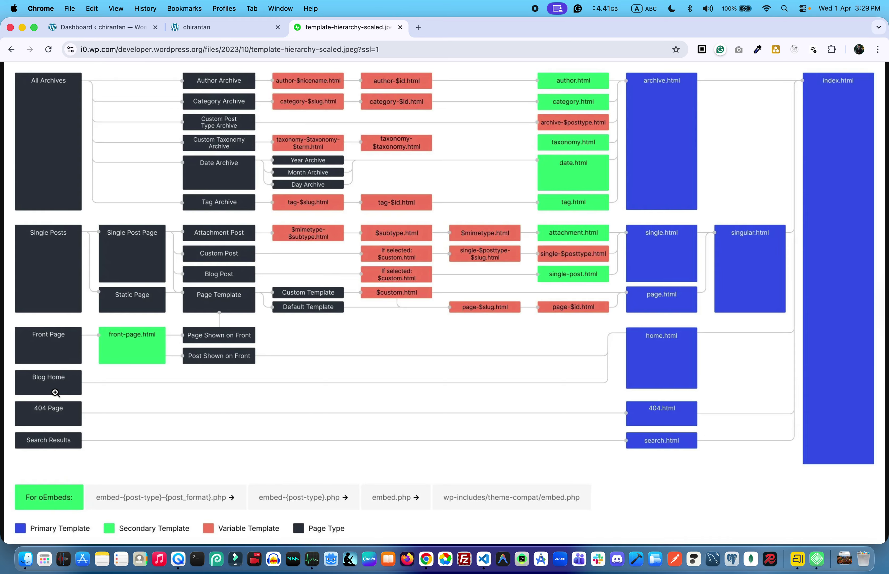
pyautogui.click(97, 27)
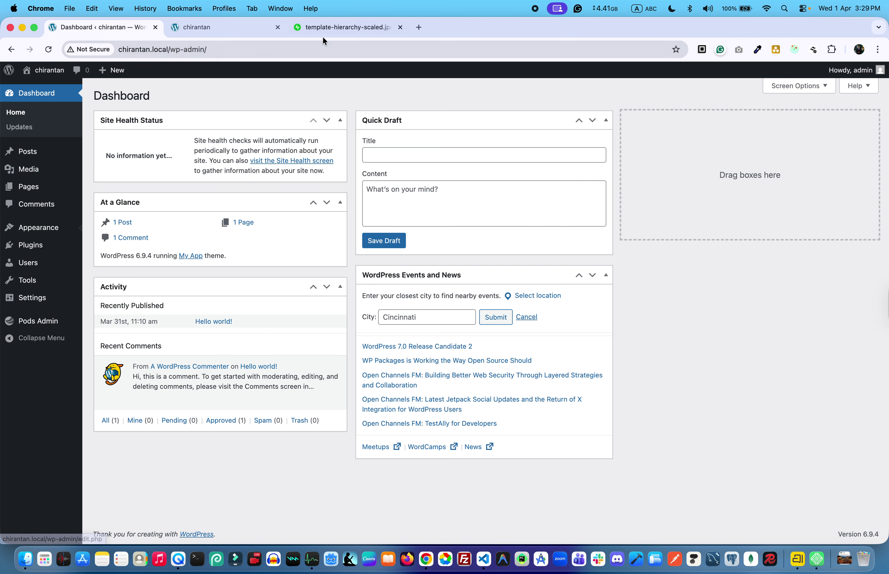
pyautogui.click(341, 26)
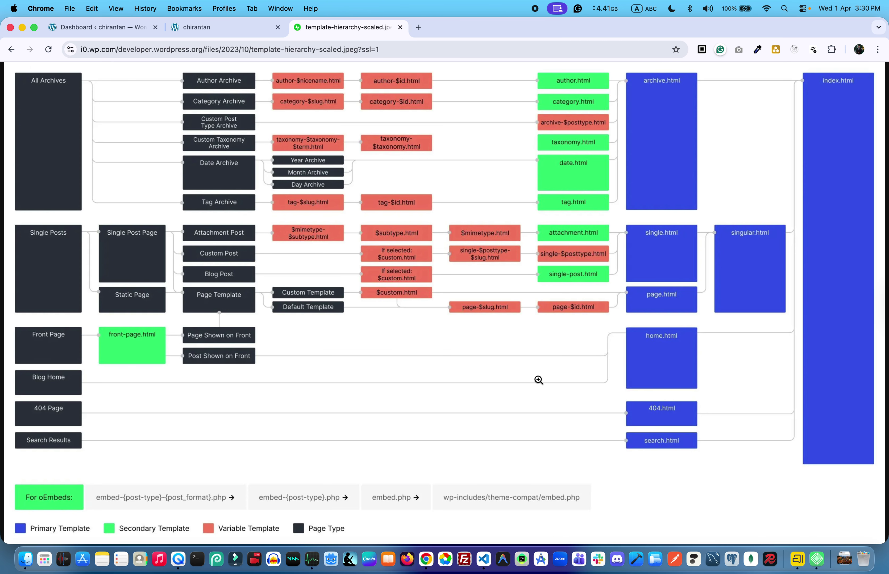
# Open the /about address on the local site to see which template it uses.
pyautogui.click(188, 28)
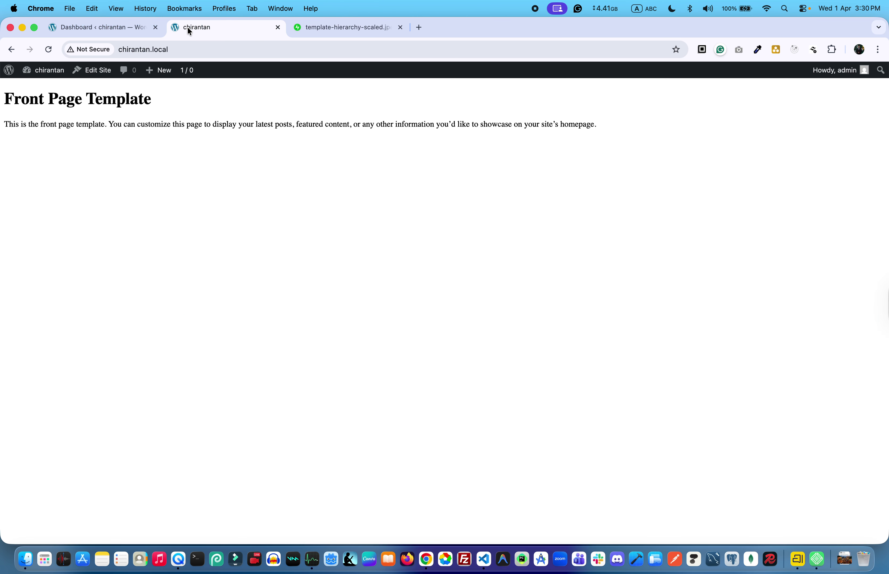
pyautogui.click(177, 50)
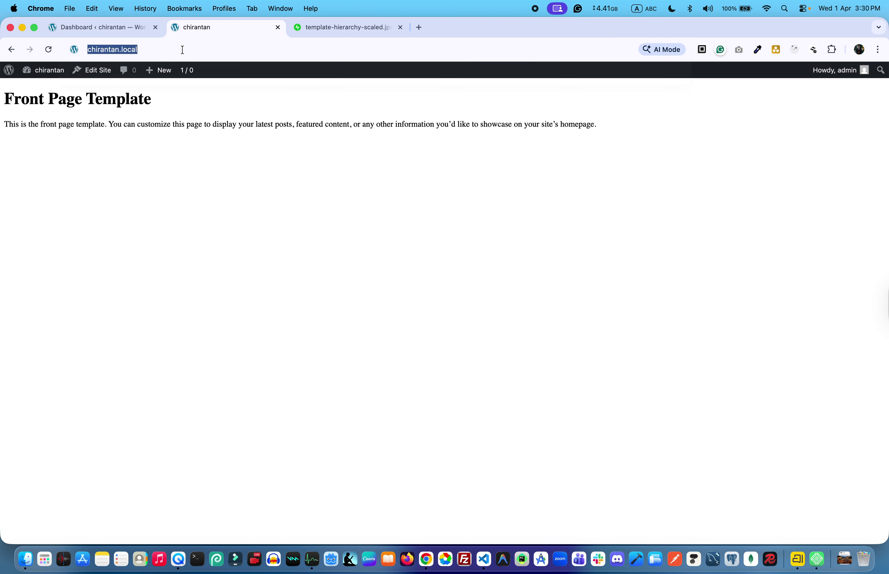
pyautogui.click(195, 48)
pyautogui.write('/about')
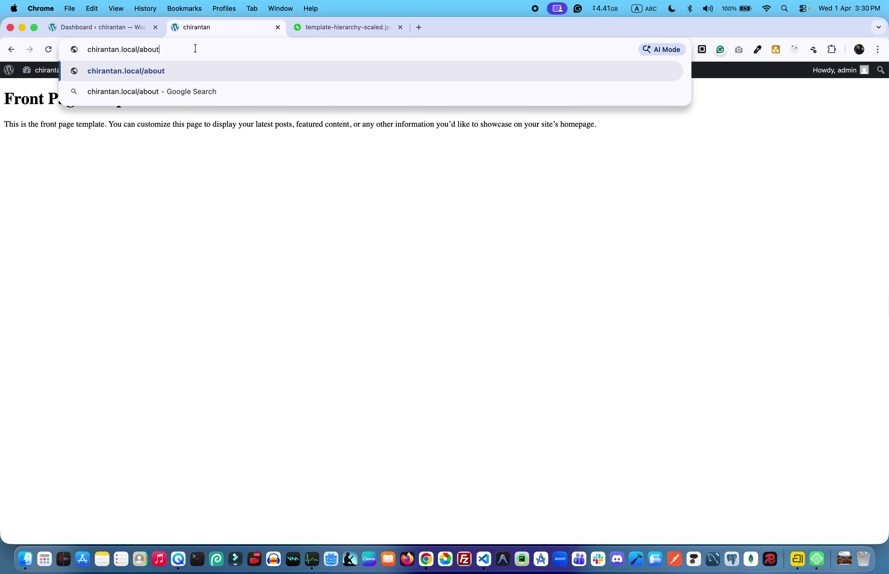
pyautogui.press('Return')
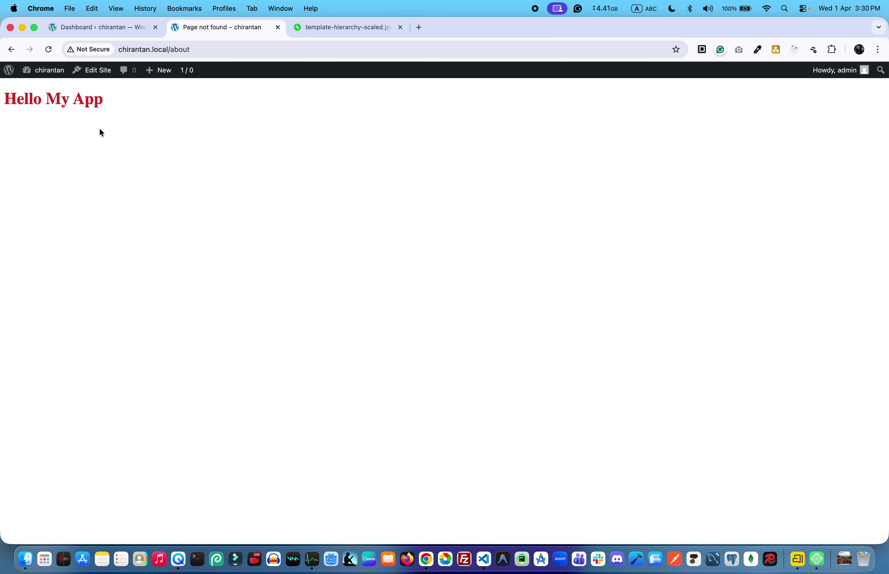
# Add a new WordPress page from the dashboard and title it "About Page".
pyautogui.click(107, 27)
pyautogui.moveTo(28, 186)
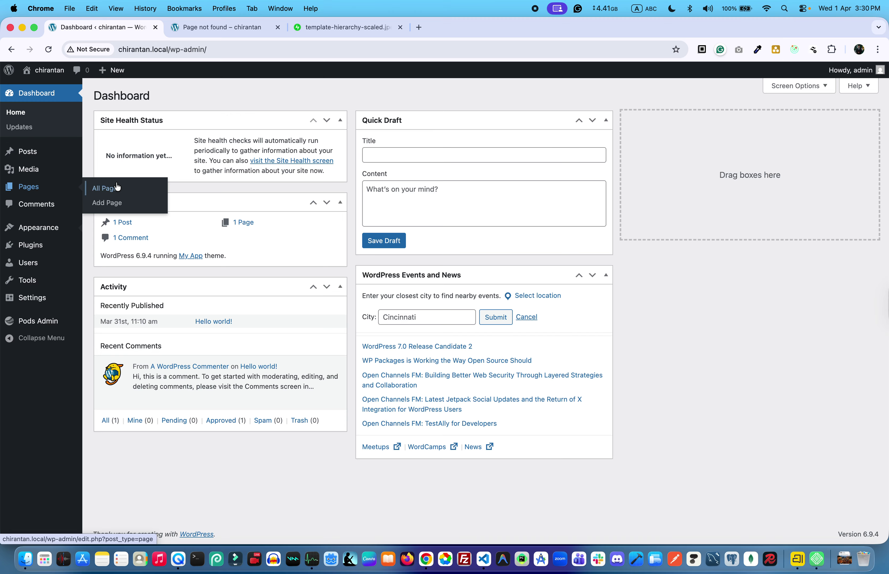
pyautogui.click(116, 205)
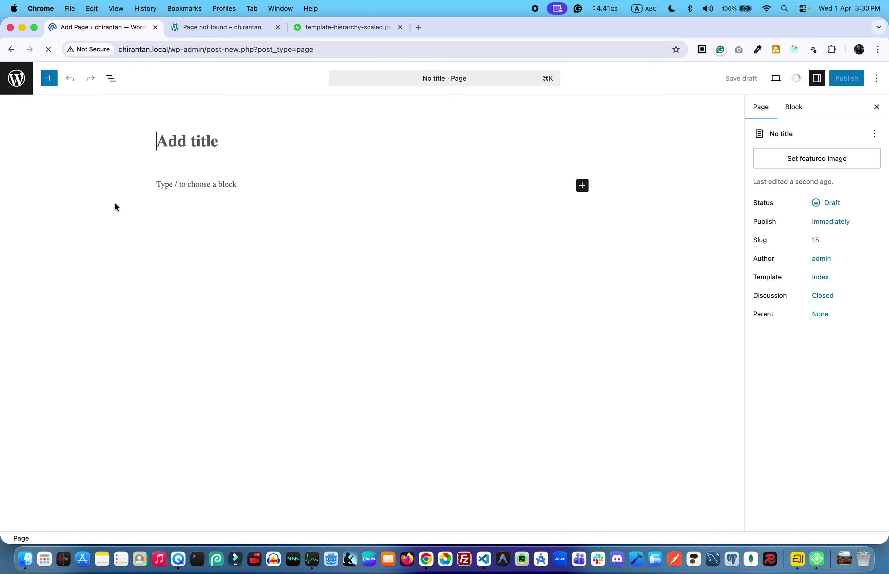
pyautogui.write('Abo')
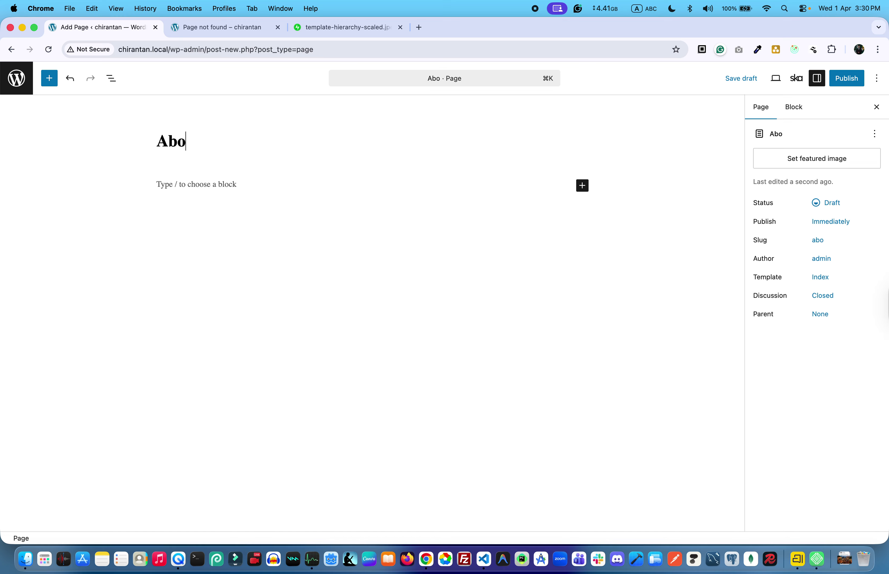
pyautogui.write('ut Page')
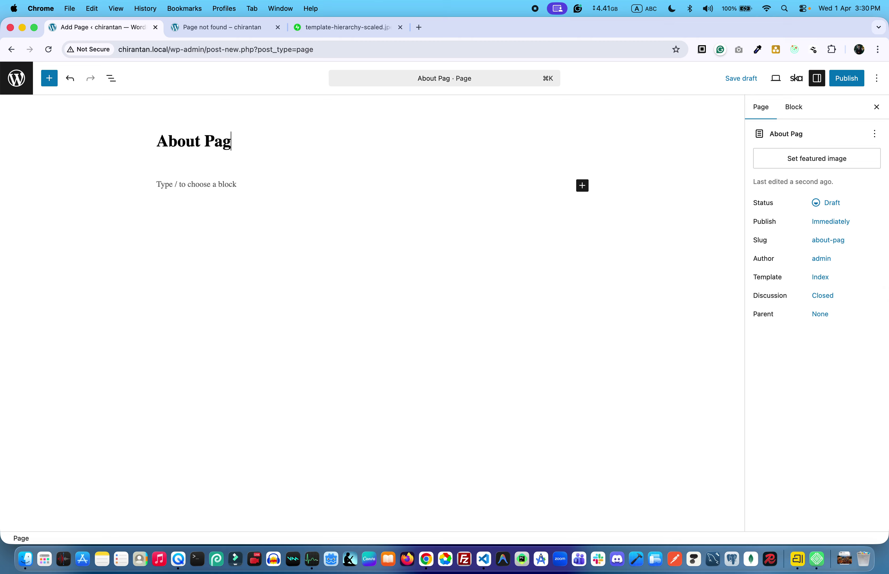
# Add a paragraph block reading "This is my About Page" below the page title.
pyautogui.click(263, 183)
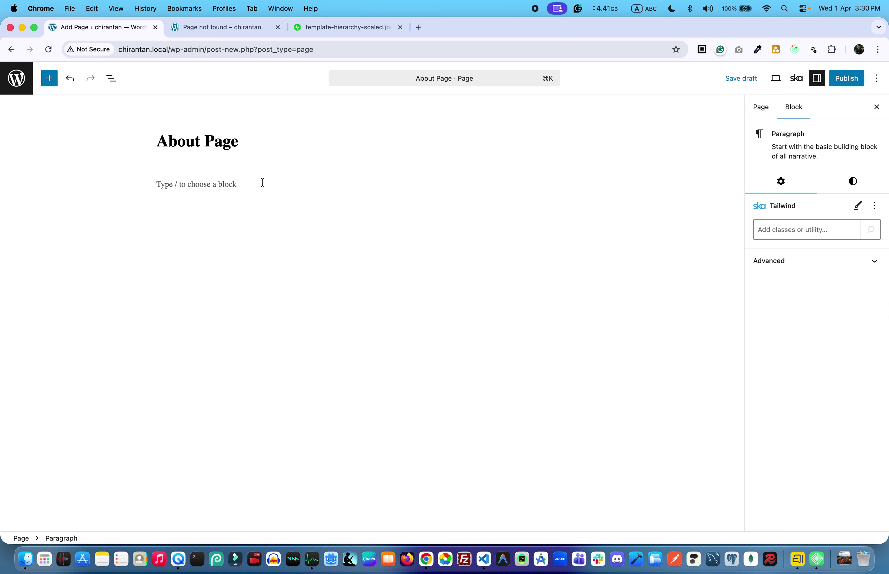
pyautogui.write('This is ')
pyautogui.write('my')
pyautogui.write(' Abpo')
pyautogui.write('t')
pyautogui.press('BackSpace')
pyautogui.press('BackSpace')
pyautogui.press('BackSpace')
pyautogui.press('BackSpace')
pyautogui.press('BackSpace')
pyautogui.write('bo')
pyautogui.write('ut')
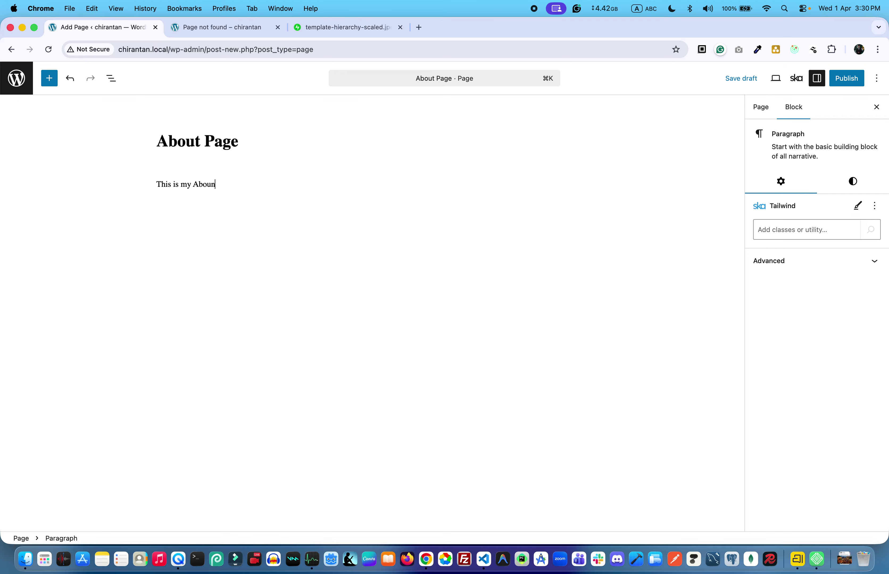
pyautogui.press('BackSpace')
pyautogui.press('BackSpace')
pyautogui.write('ut Page')
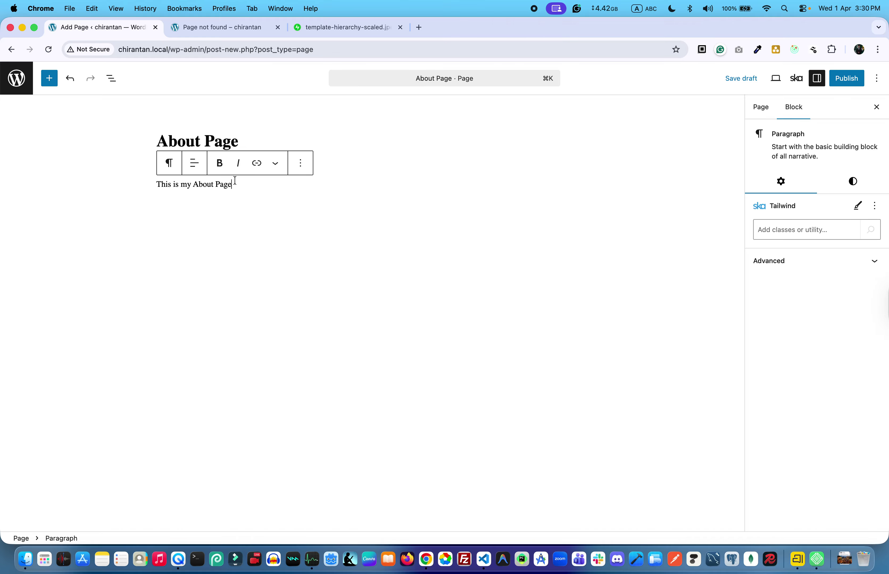
# Transform the "This is my About Page" paragraph block into a heading.
pyautogui.moveTo(234, 181); pyautogui.dragTo(125, 183)
pyautogui.click(169, 163)
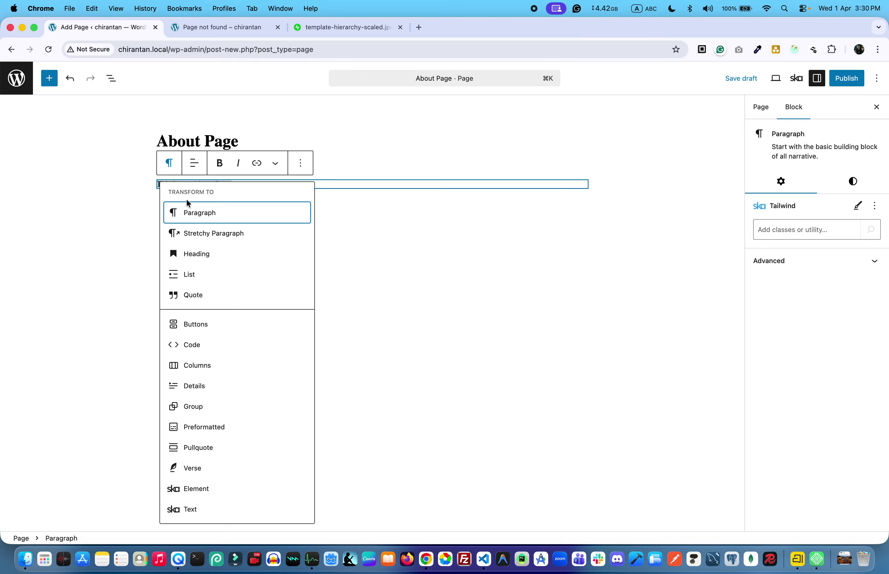
pyautogui.click(200, 256)
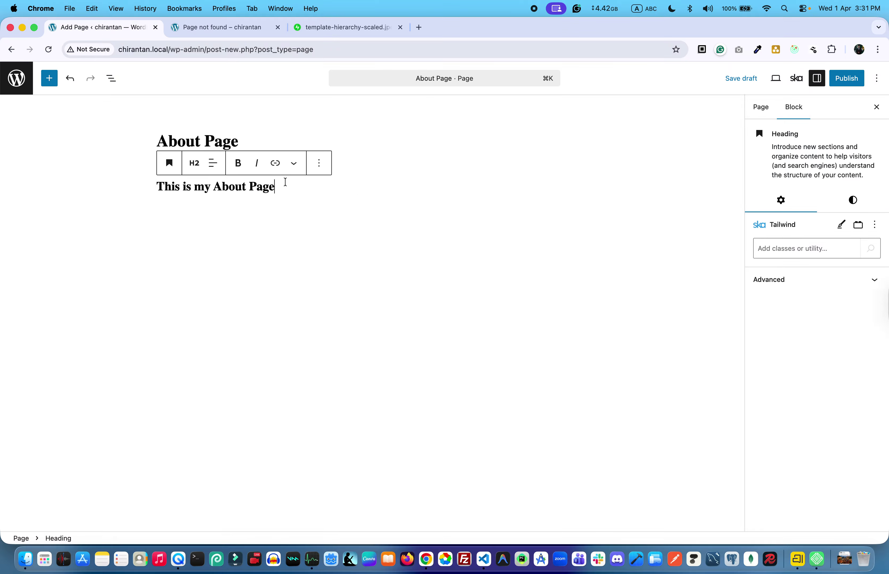
# Set the text color of the "This is my About Page" heading to Vivid red.
pyautogui.click(853, 201)
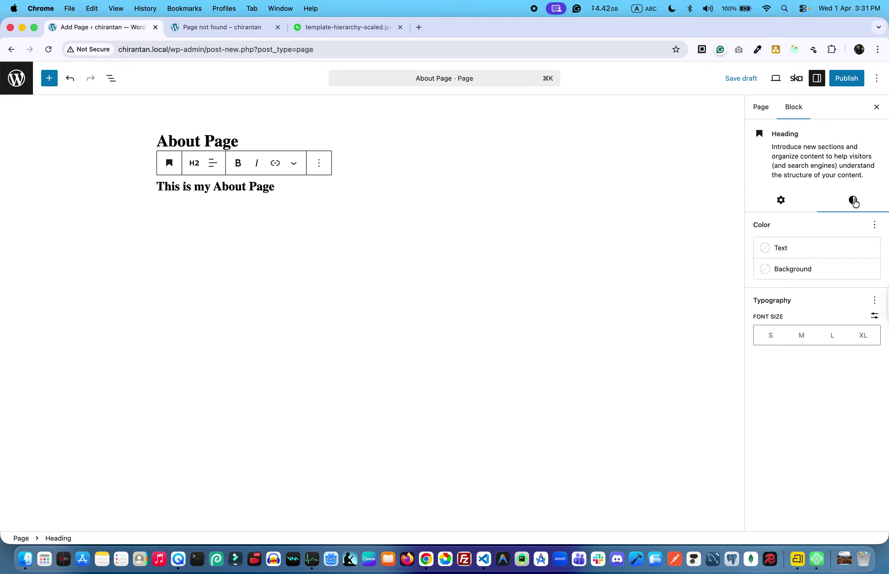
pyautogui.click(808, 248)
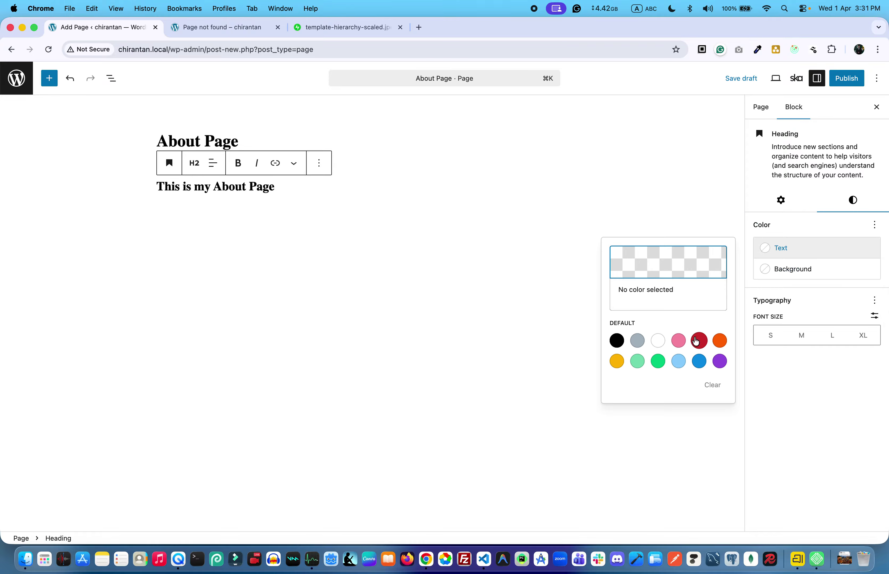
pyautogui.click(696, 341)
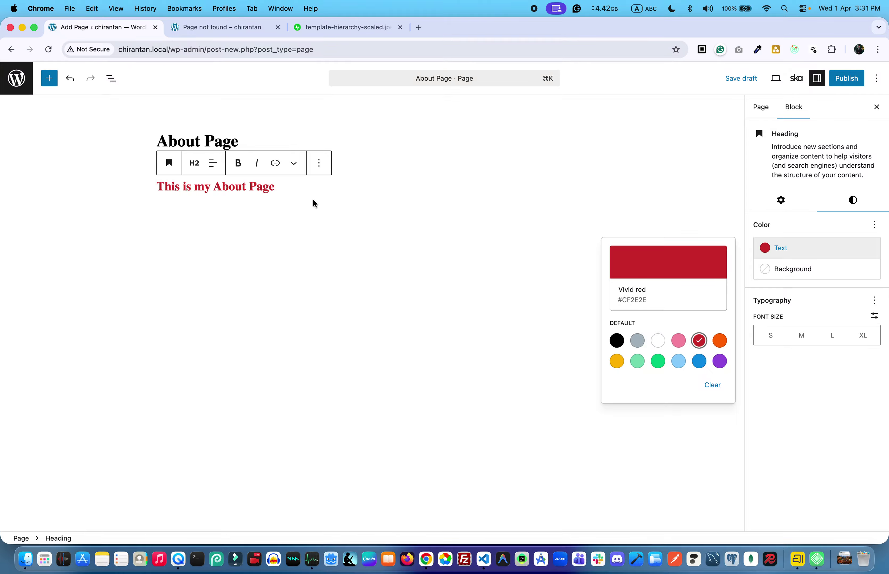
pyautogui.click(334, 197)
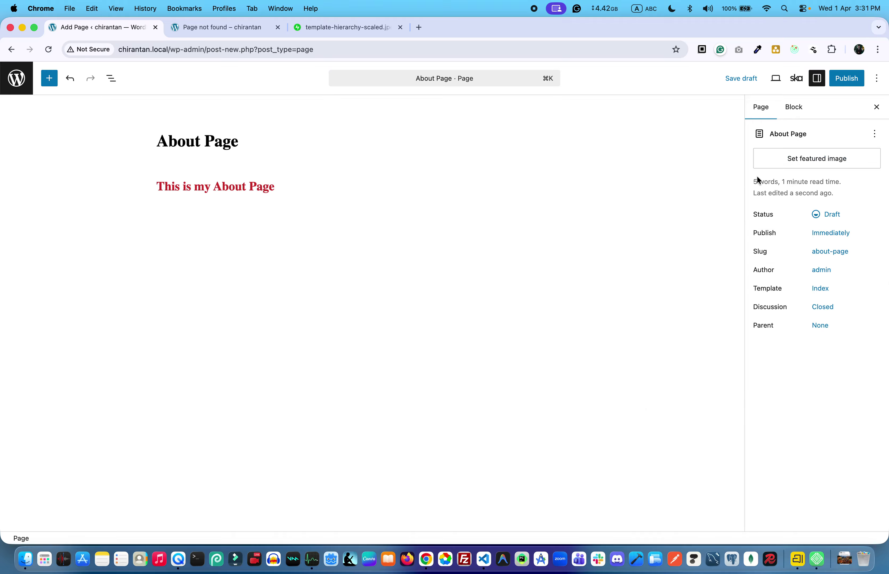
pyautogui.click(257, 182)
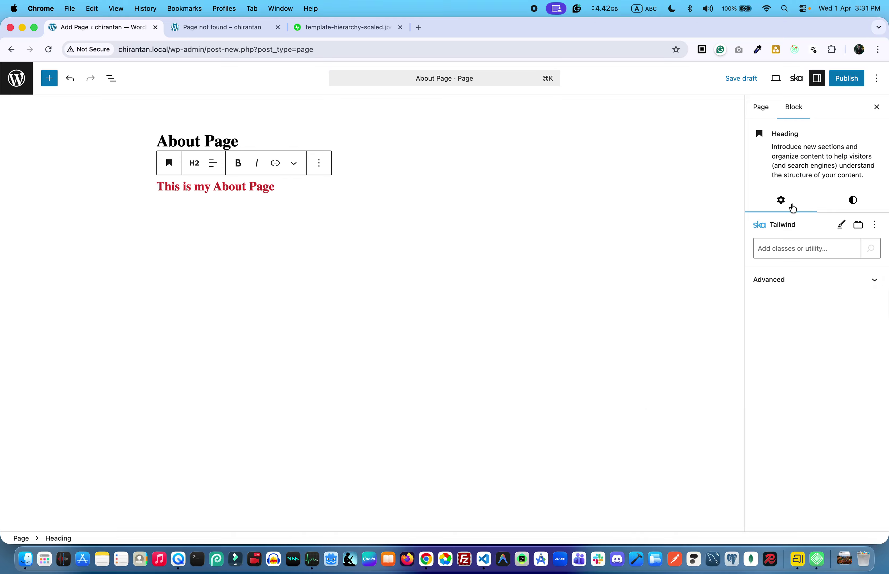